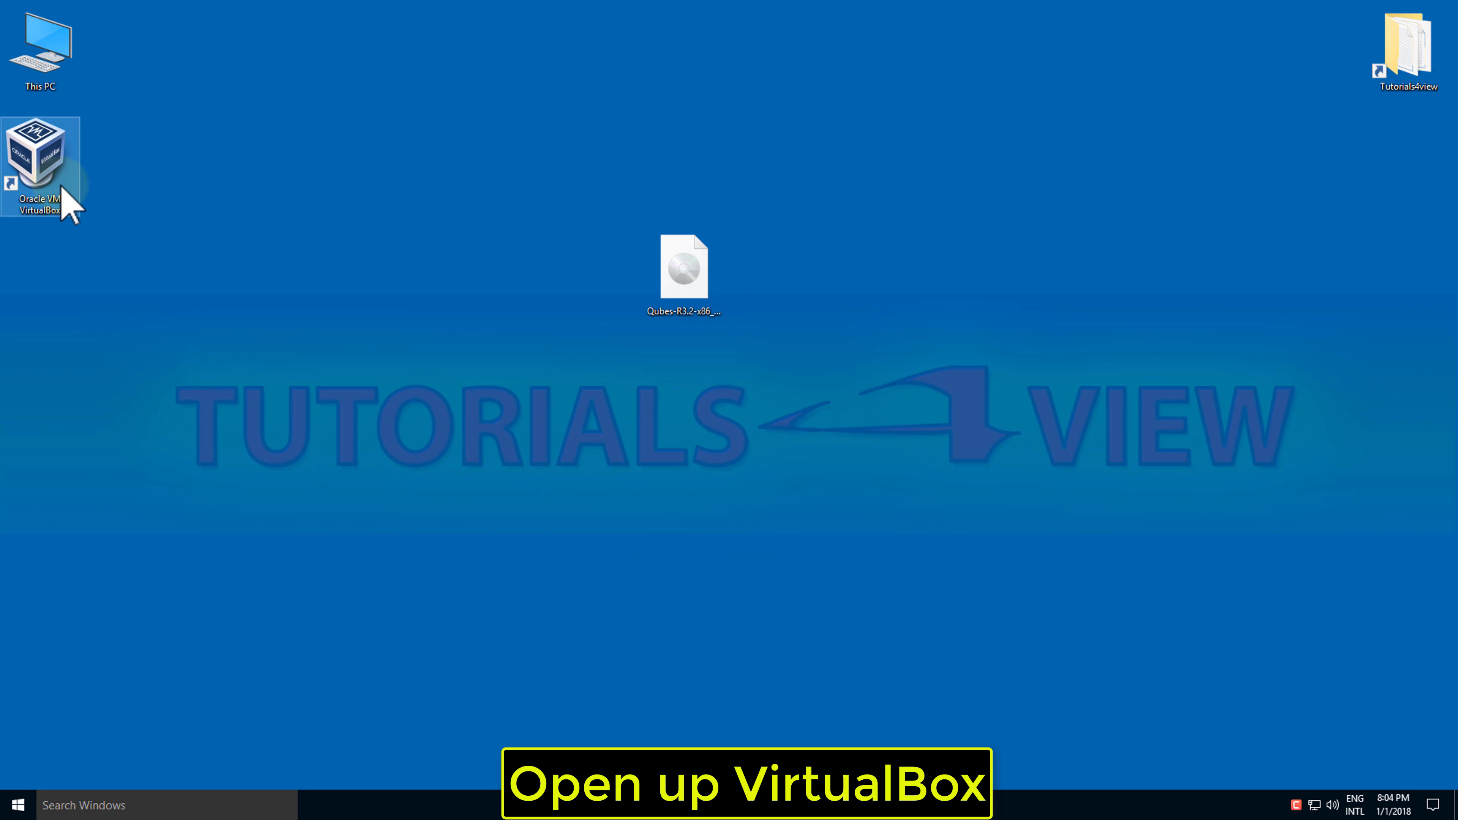
Open Oracle VM VirtualBox and start creating a new virtual machine named Qubes.
{"action": "double_click", "coordinate": [61, 194]}
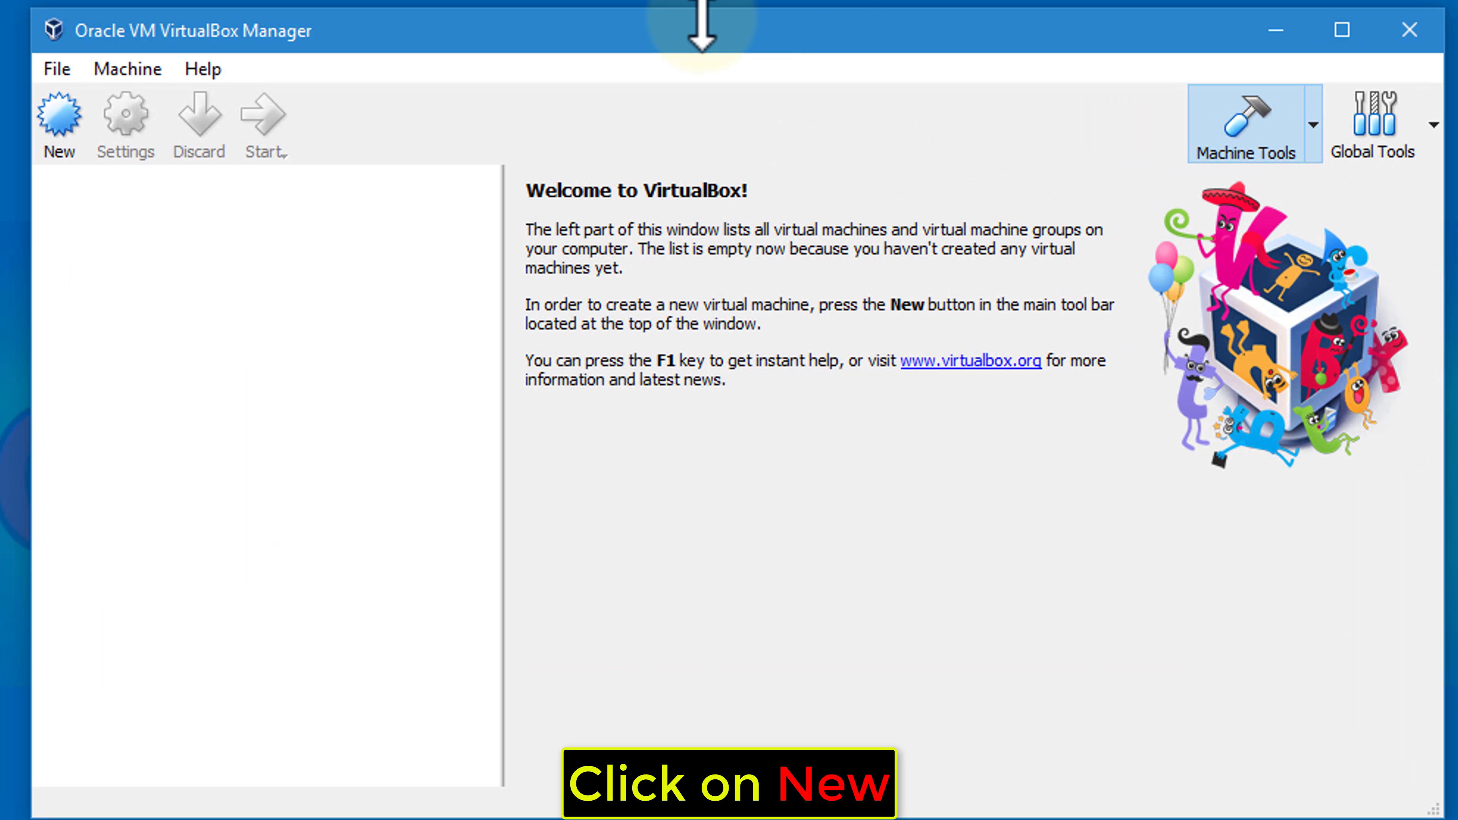
{"action": "left_click", "coordinate": [73, 148]}
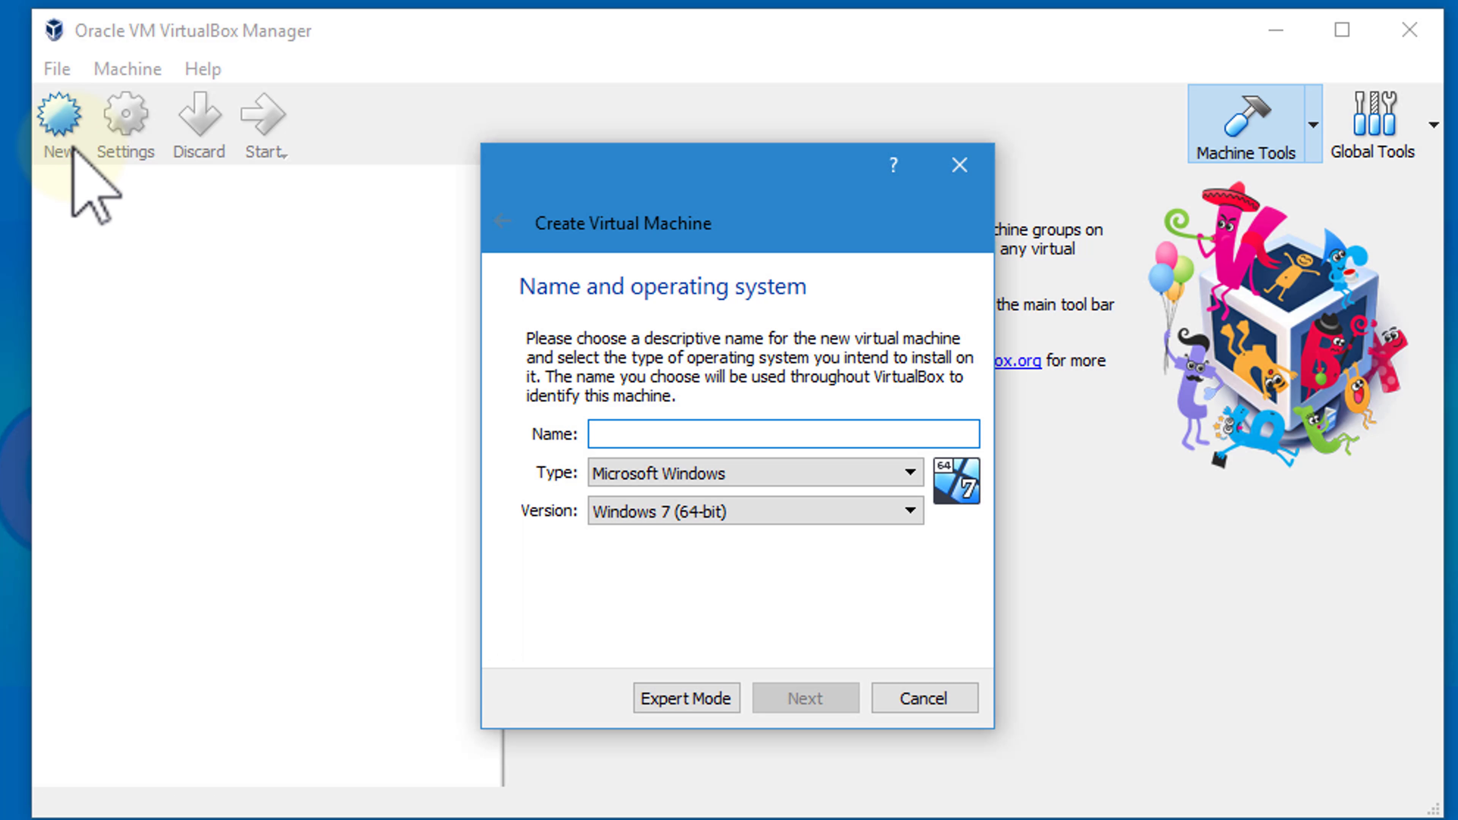
{"action": "type", "text": "Q"}
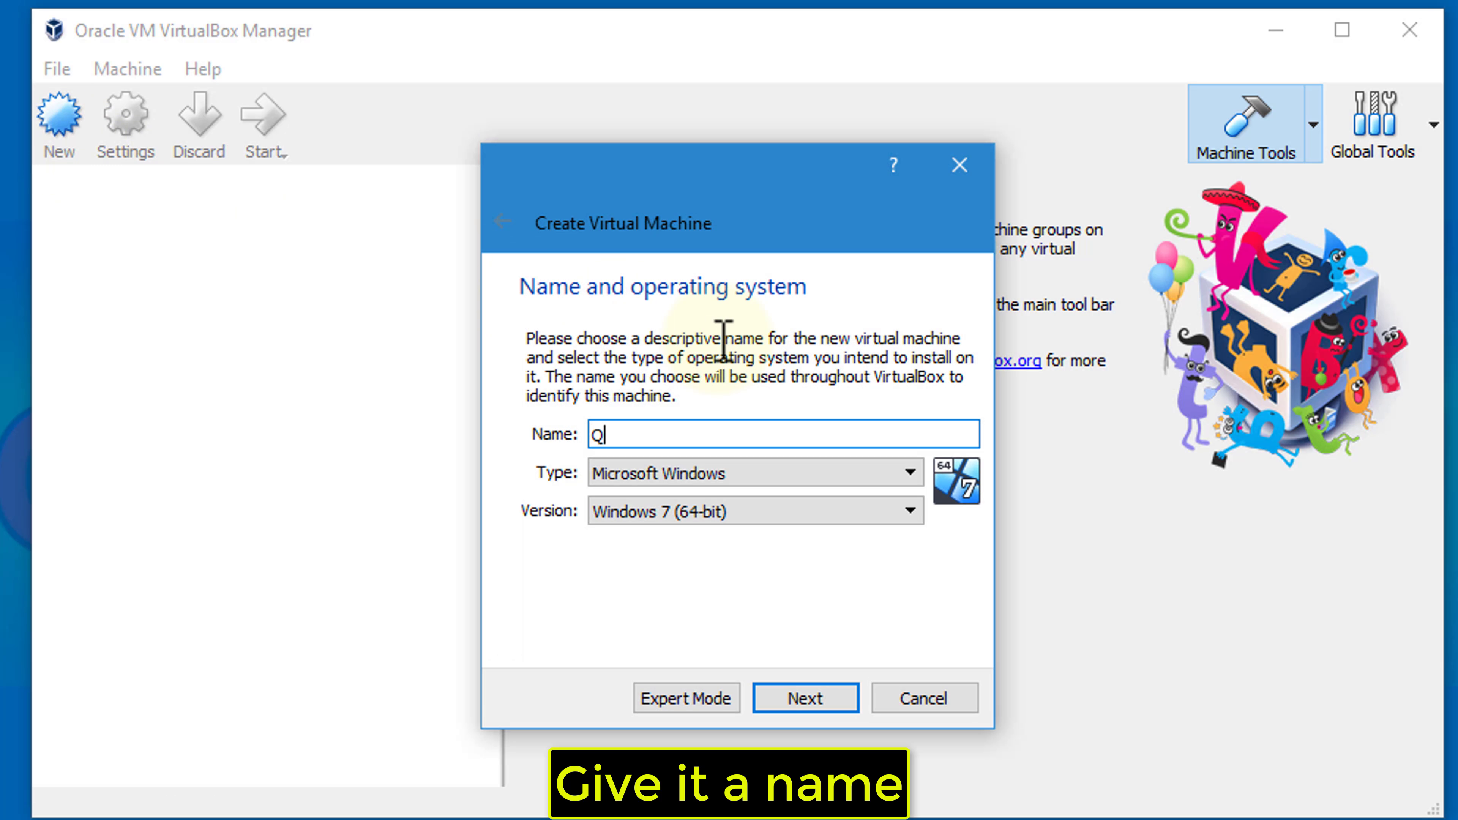
{"action": "type", "text": "ubes"}
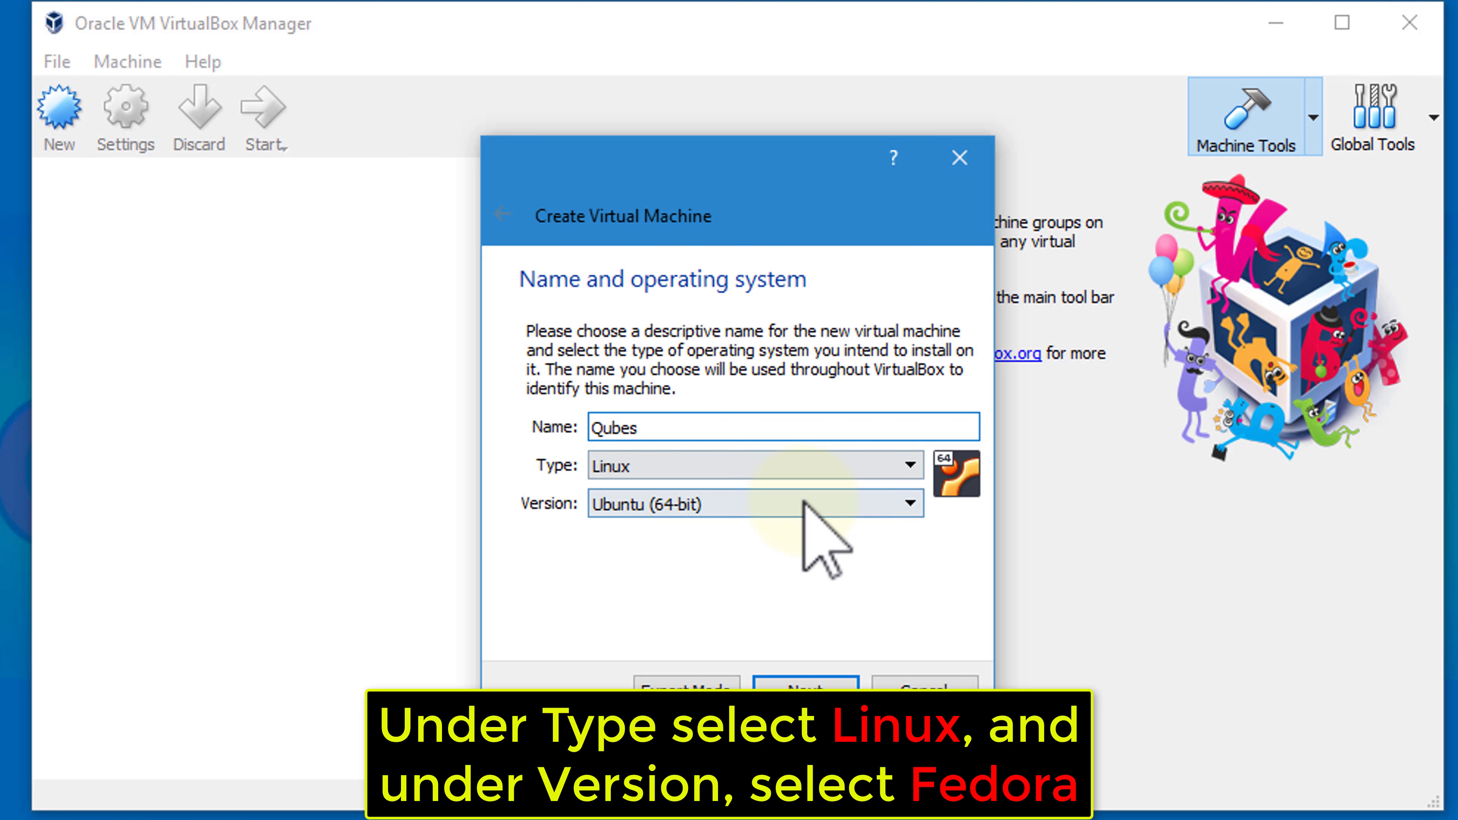
Set the new machine's operating system type to Linux and its version to Fedora (64-bit), and continue to the memory settings.
{"action": "left_click", "coordinate": [804, 448]}
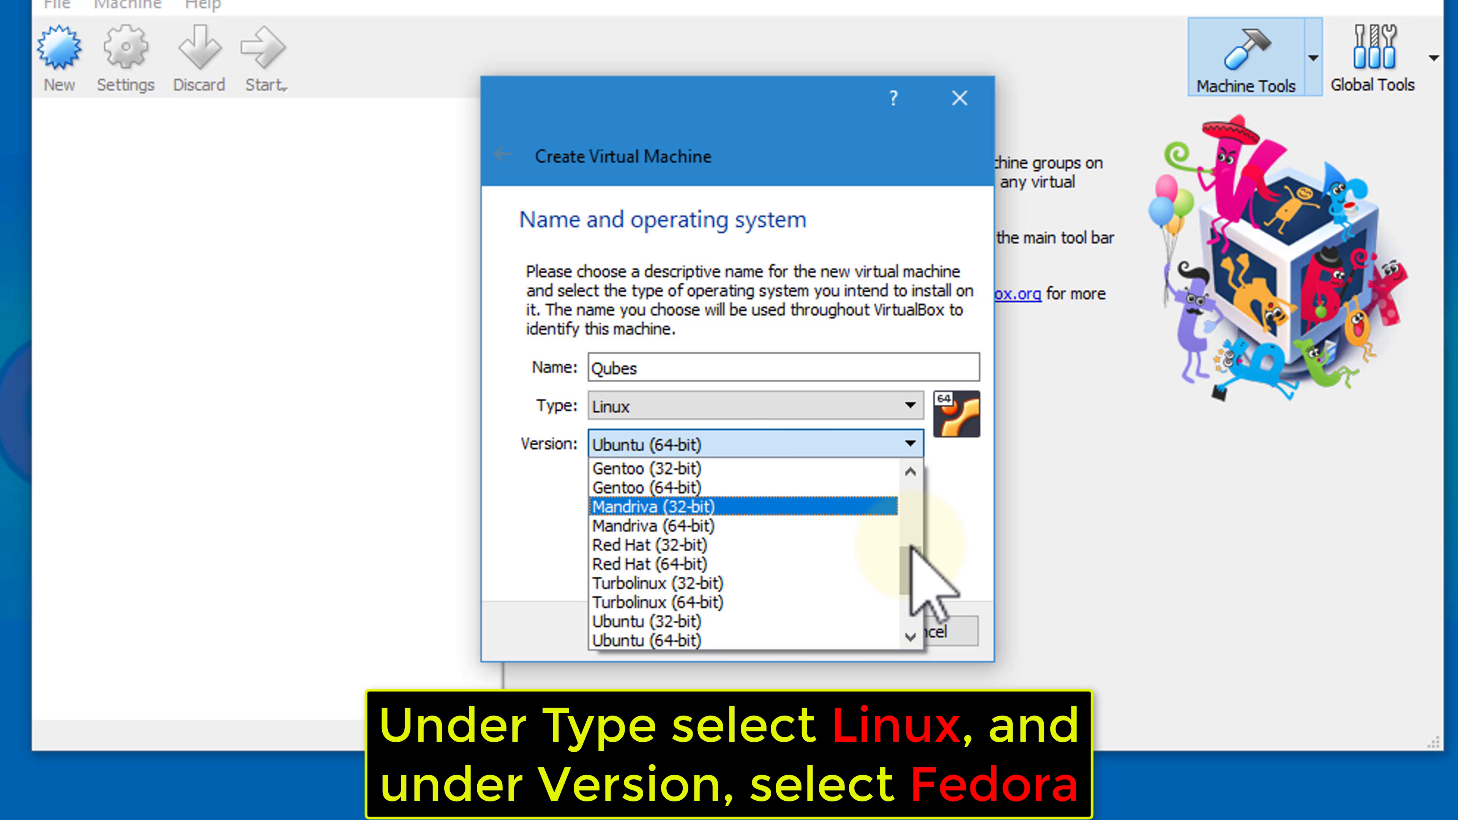
{"action": "left_click_drag", "start_coordinate": [912, 556], "coordinate": [912, 534]}
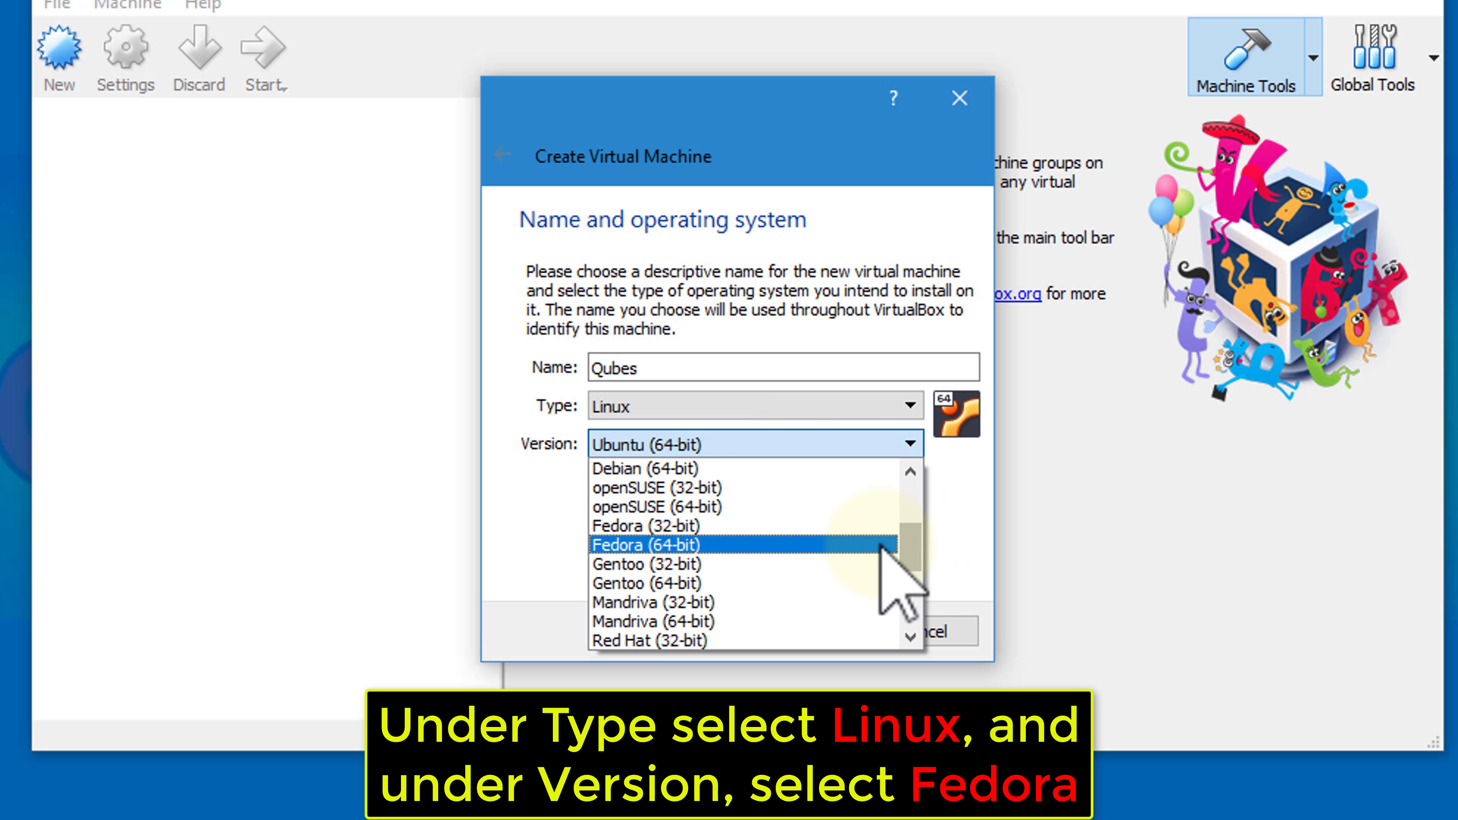
{"action": "left_click", "coordinate": [769, 546]}
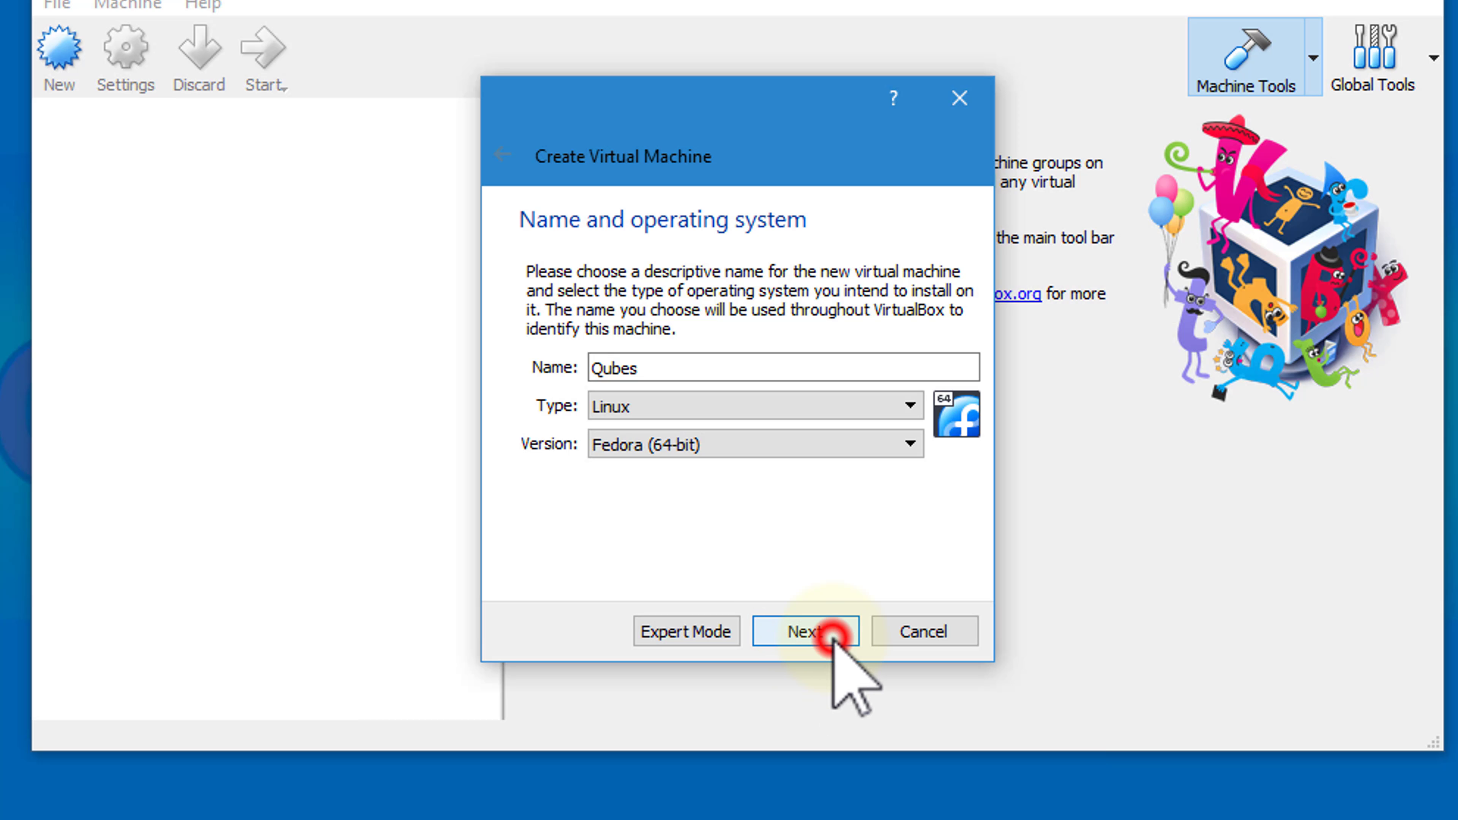
{"action": "left_click", "coordinate": [832, 634]}
Allocate 4096 MB of memory to the new virtual machine and continue to the hard disk options.
{"action": "left_click", "coordinate": [550, 365]}
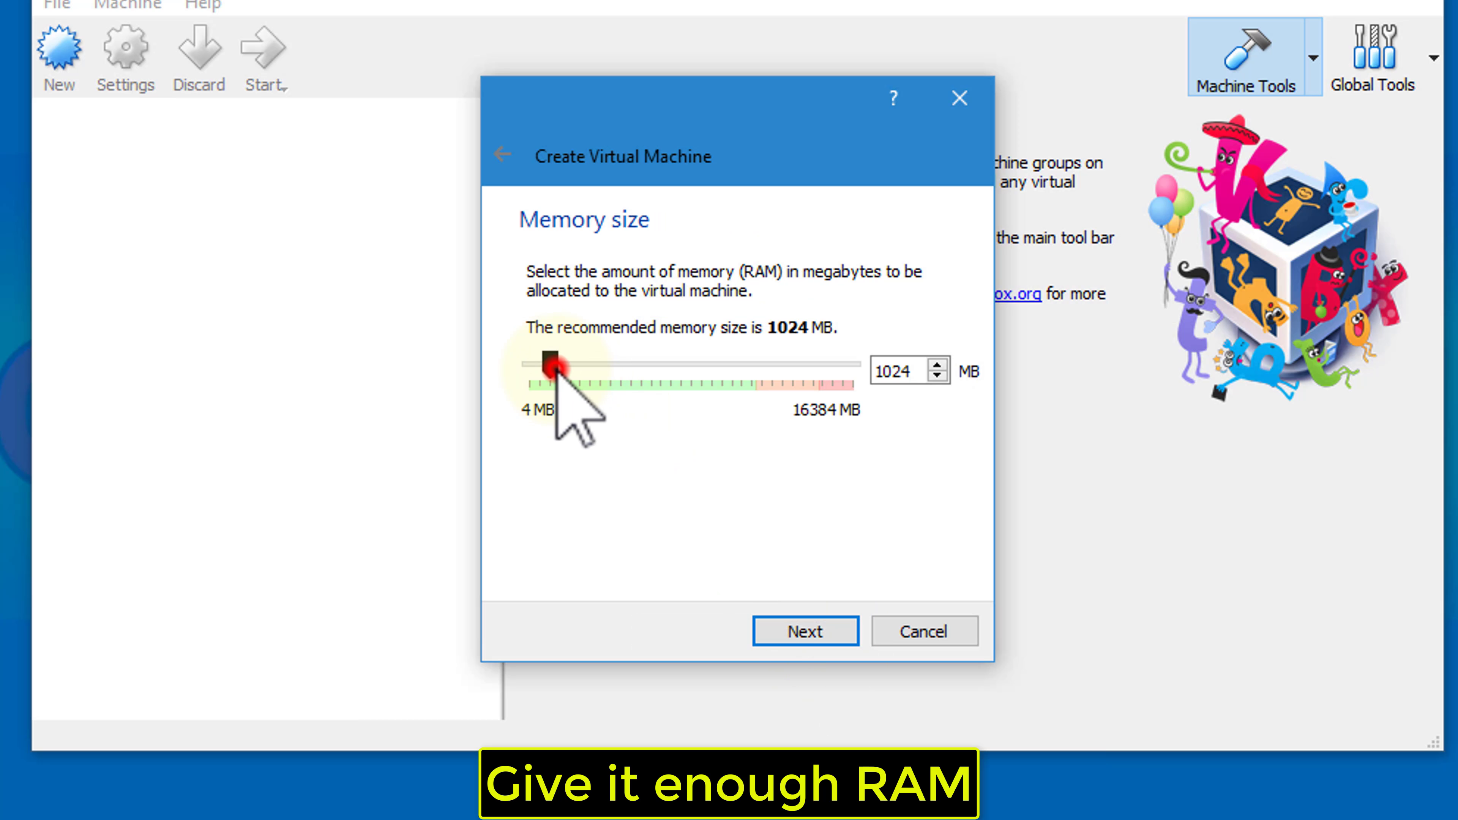
{"action": "left_click_drag", "start_coordinate": [554, 367], "coordinate": [611, 368]}
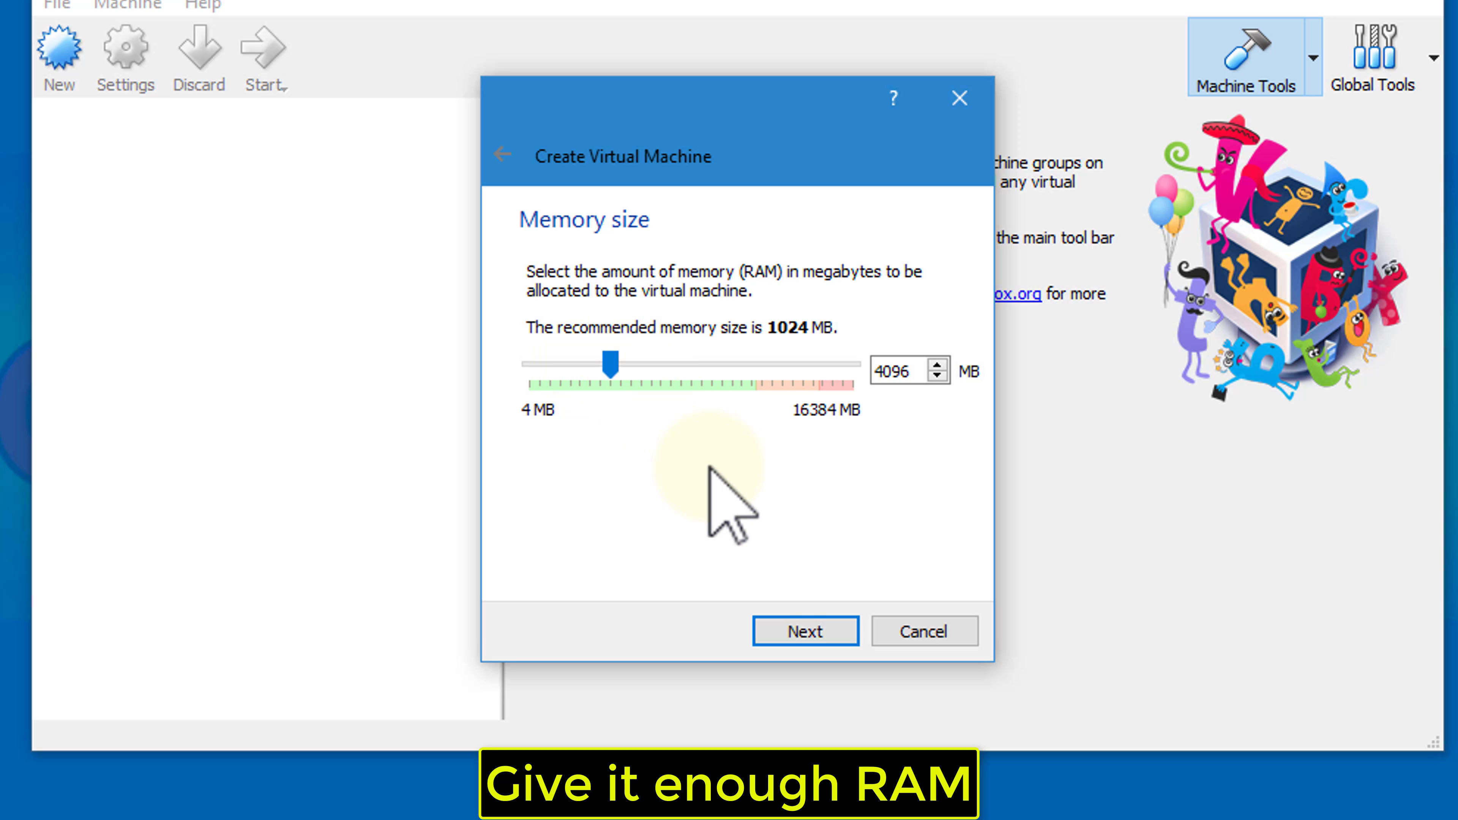
{"action": "left_click", "coordinate": [835, 626]}
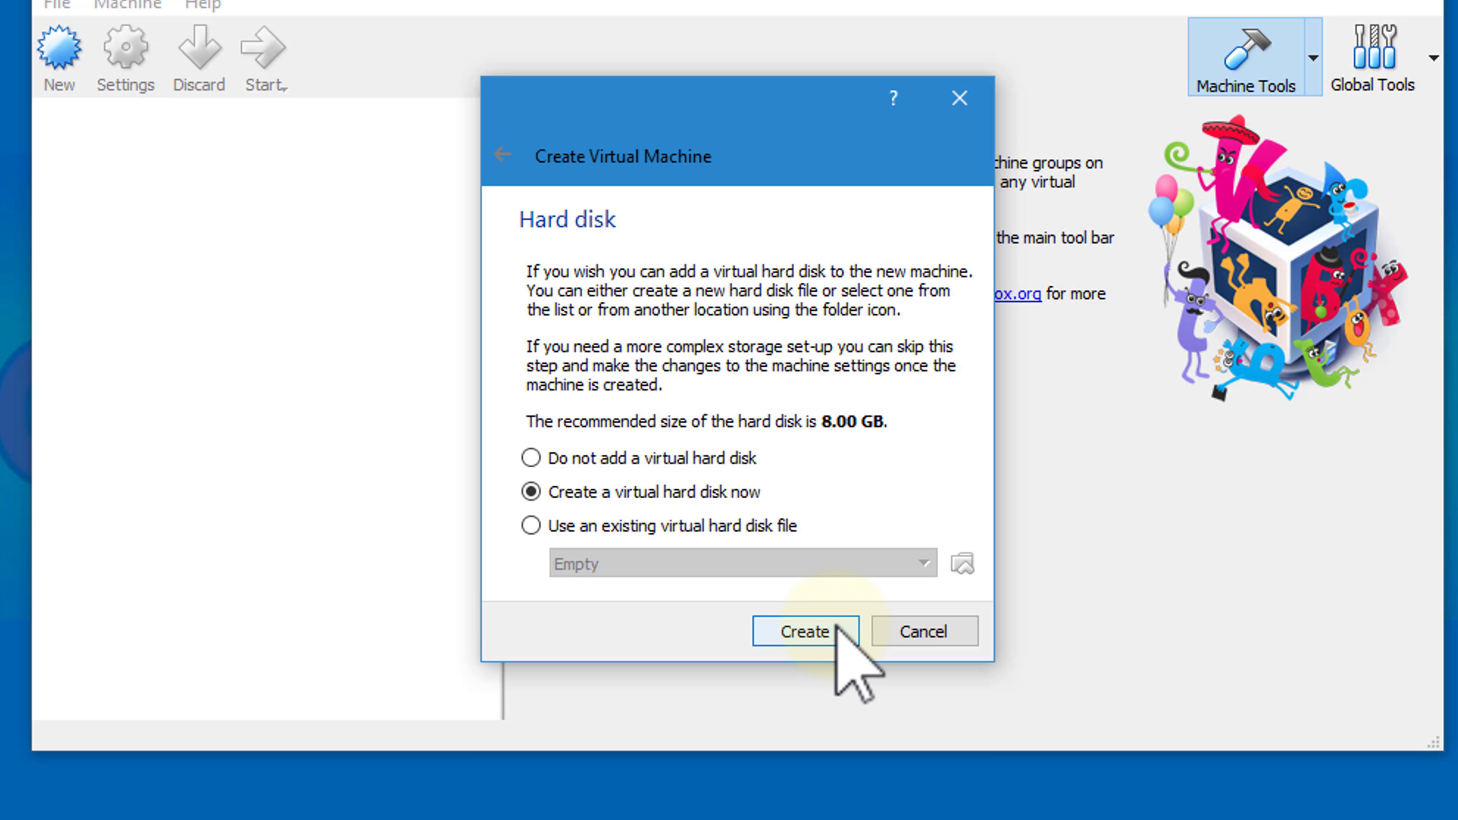
Create a new dynamically allocated VDI virtual hard disk named Qubes with a size of about 40.95 GB.
{"action": "left_click", "coordinate": [835, 626]}
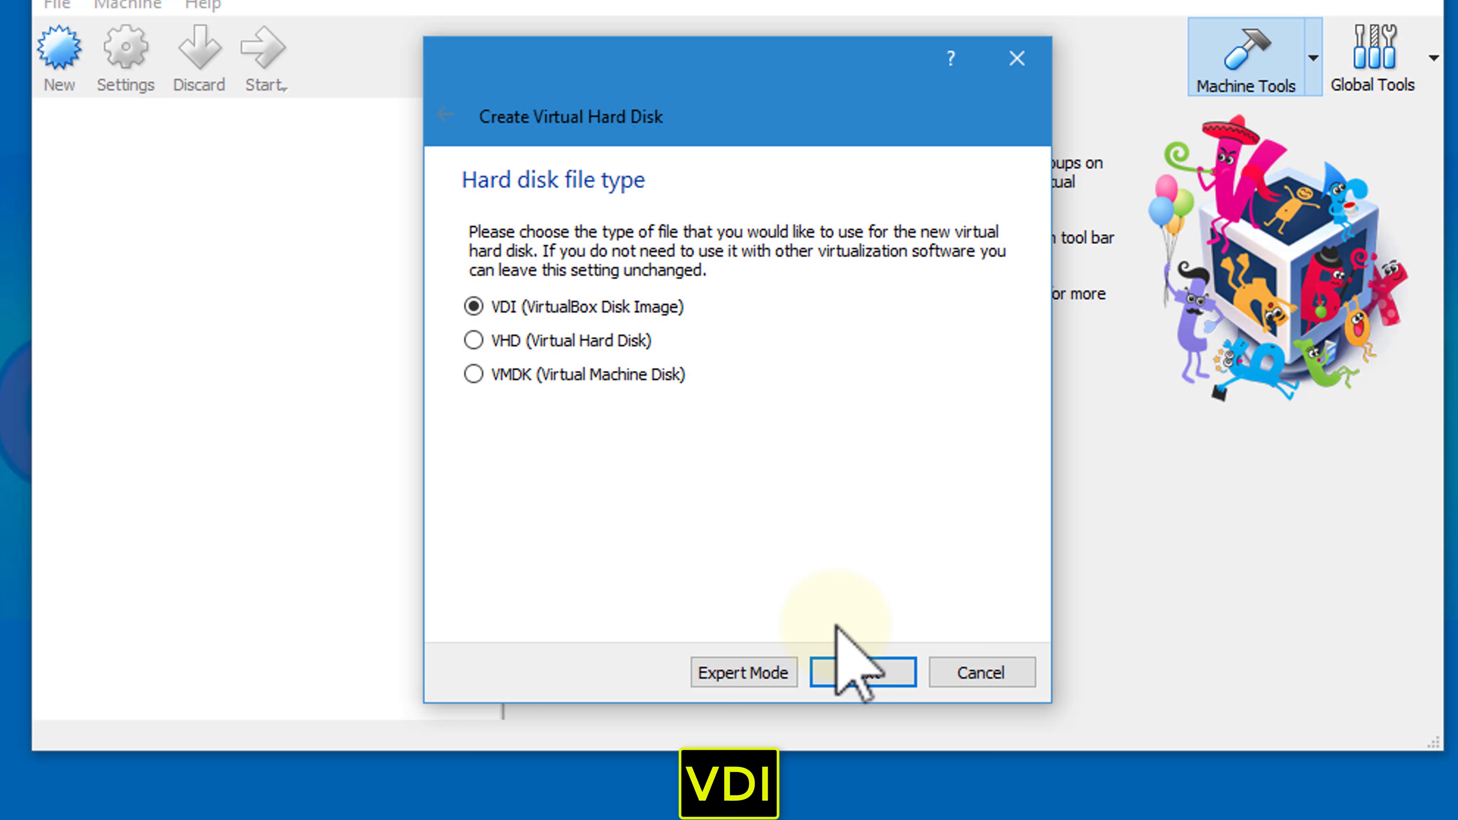
{"action": "left_click", "coordinate": [895, 669]}
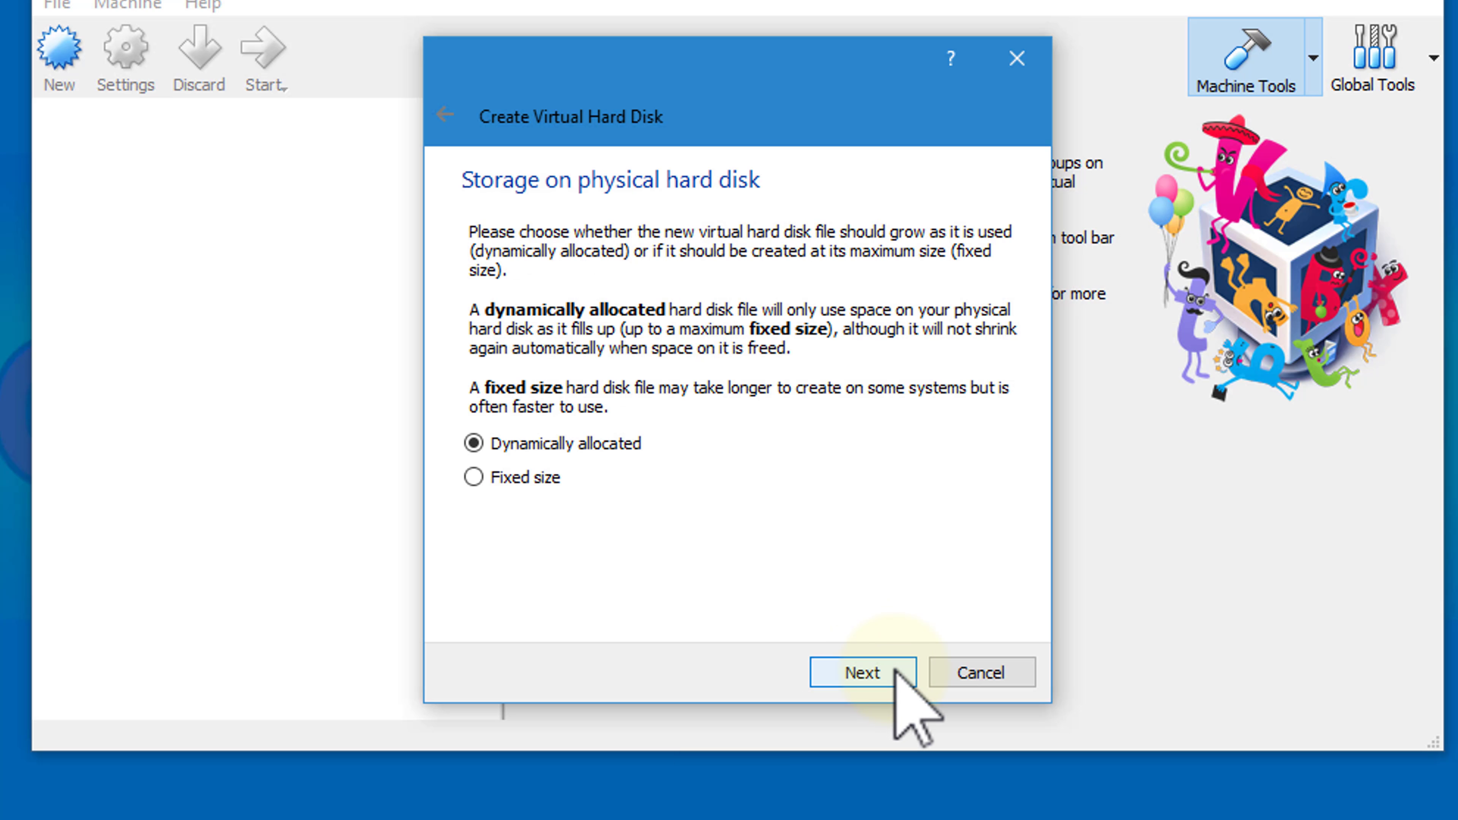
{"action": "left_click", "coordinate": [895, 669]}
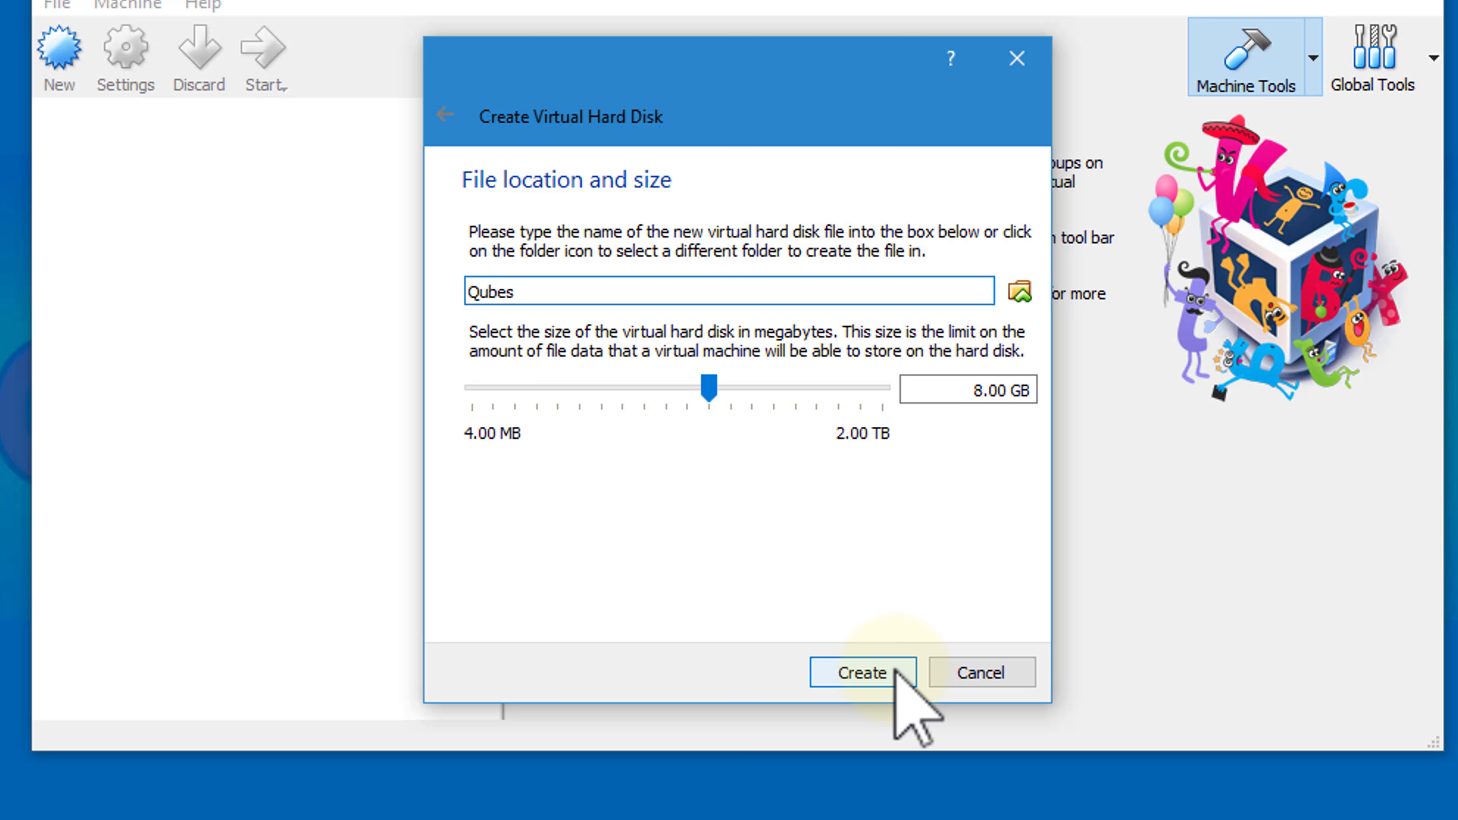
{"action": "left_click_drag", "start_coordinate": [711, 390], "coordinate": [761, 400]}
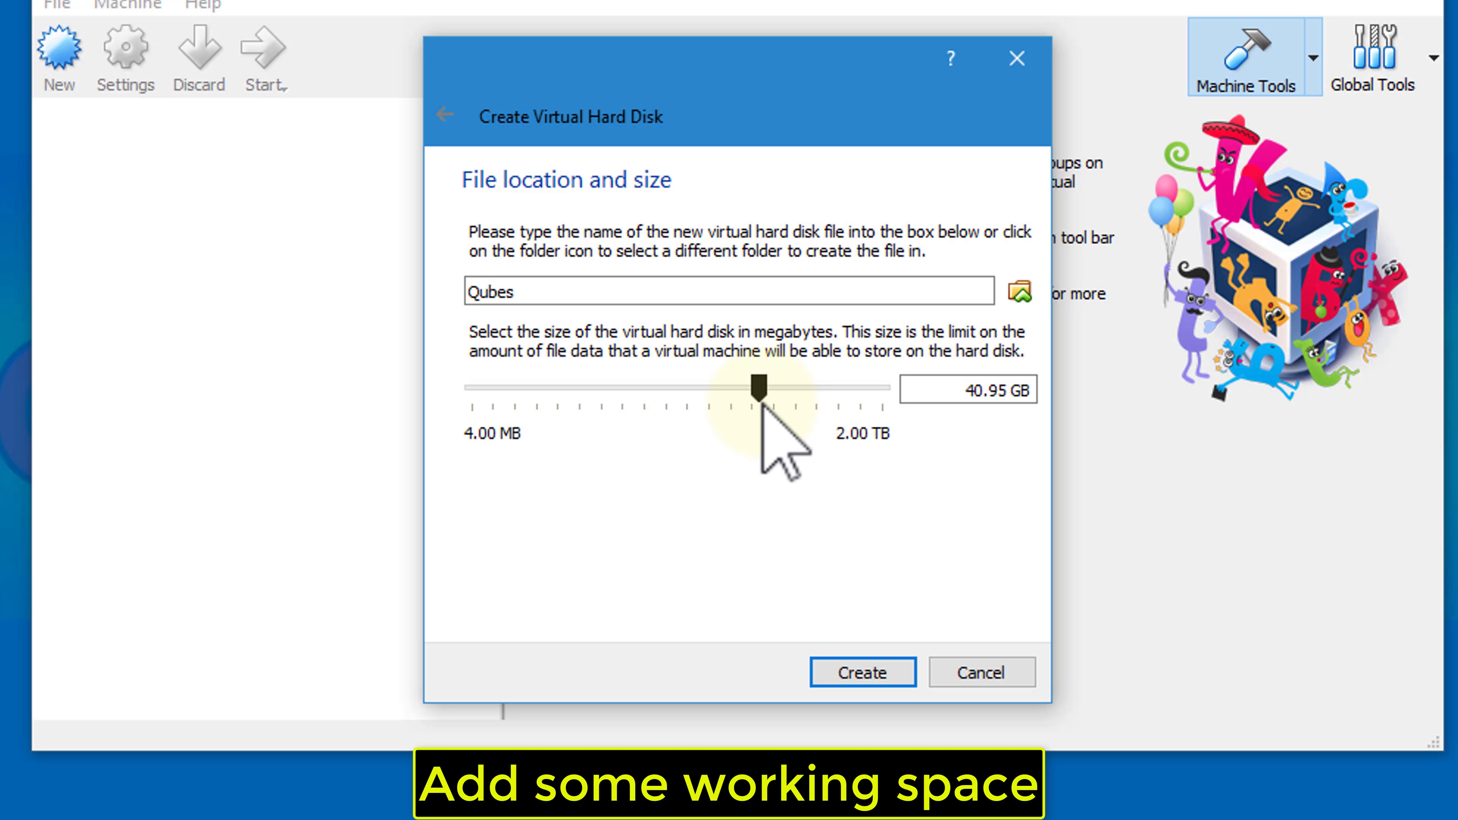
{"action": "left_click", "coordinate": [886, 672]}
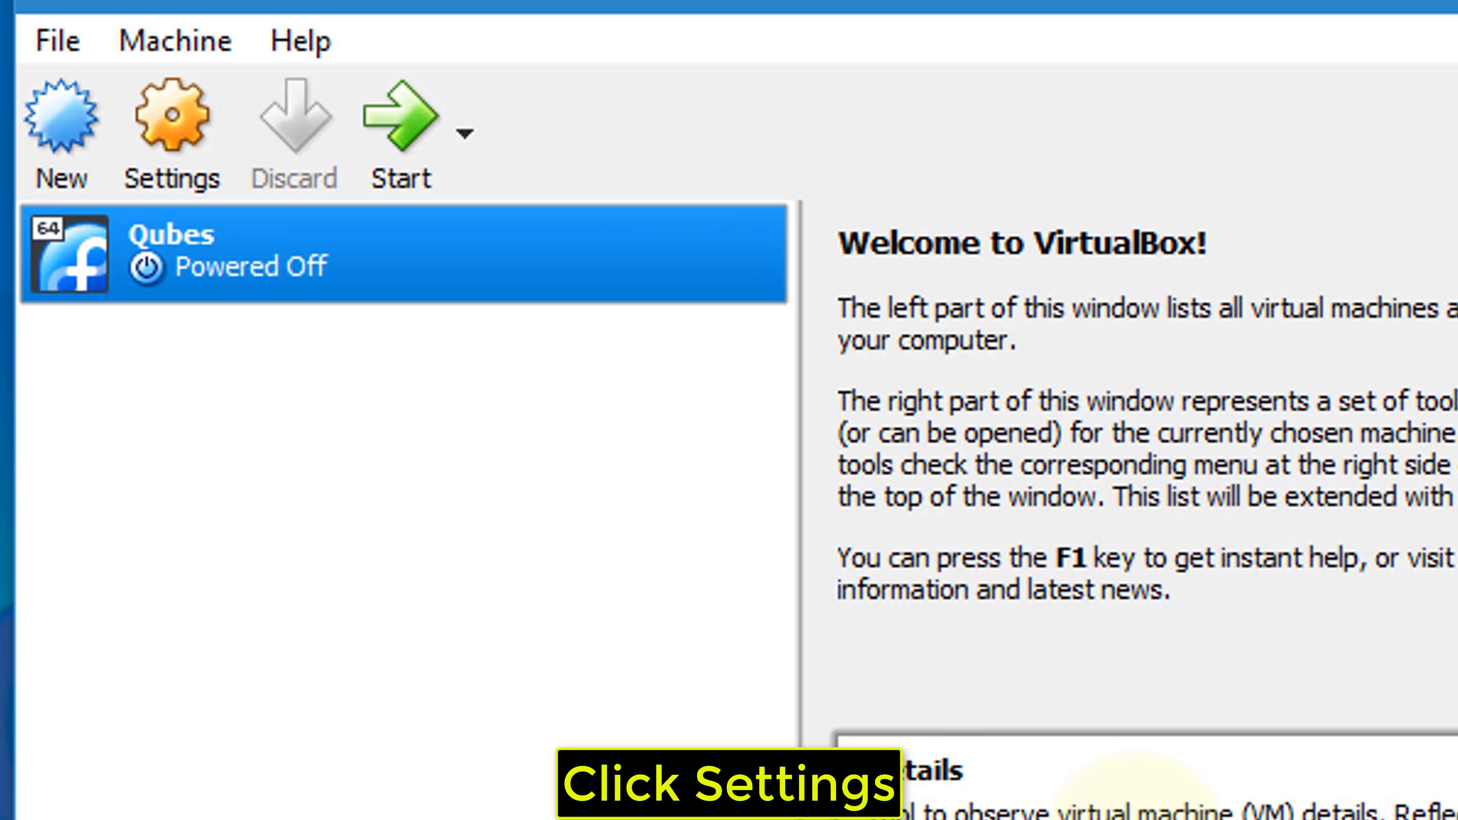
Open the settings of the Qubes machine and enable EFI in its system motherboard options.
{"action": "left_click", "coordinate": [230, 190]}
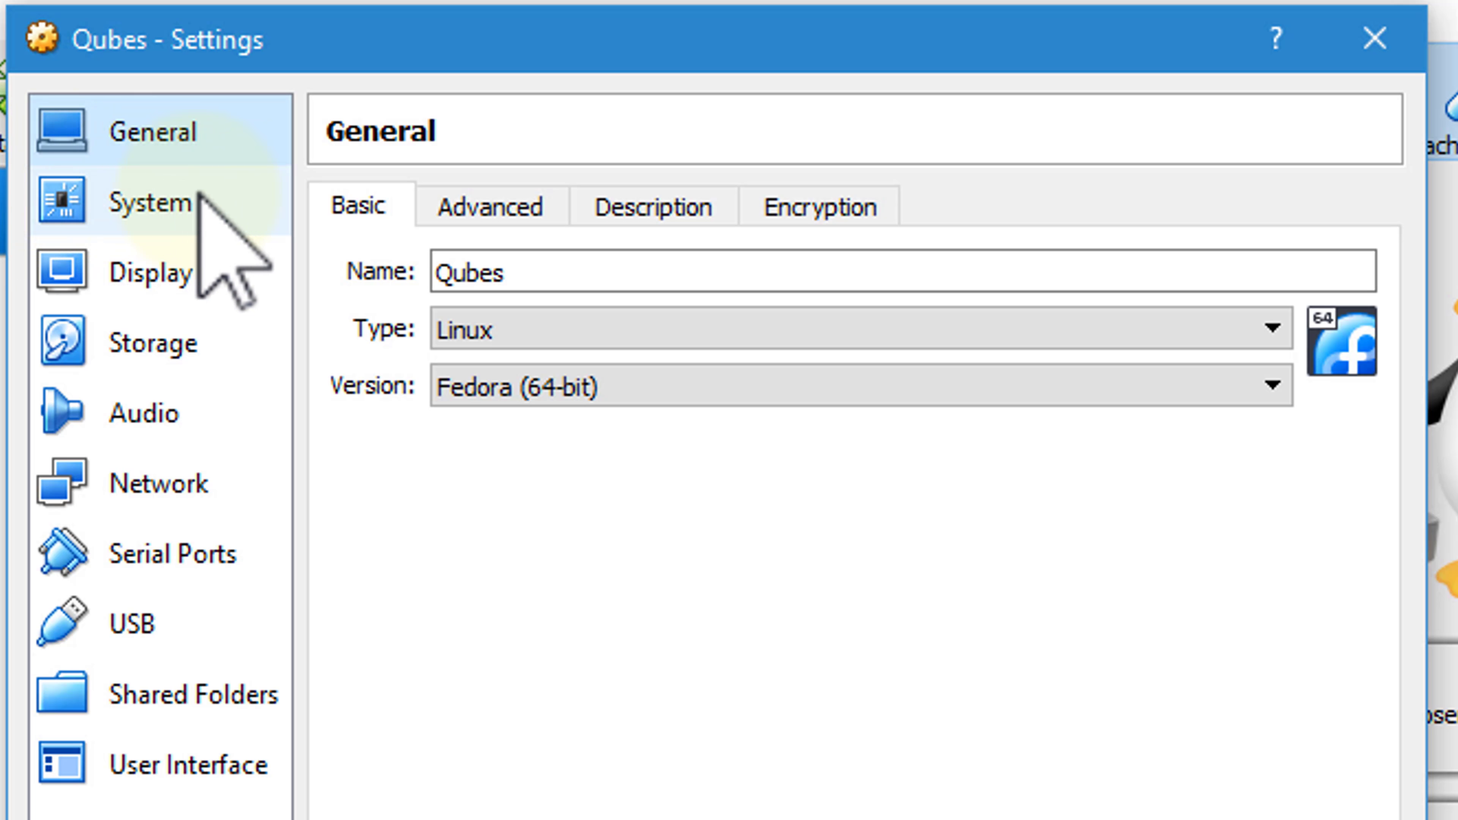
{"action": "left_click", "coordinate": [465, 211]}
{"action": "left_click", "coordinate": [350, 215]}
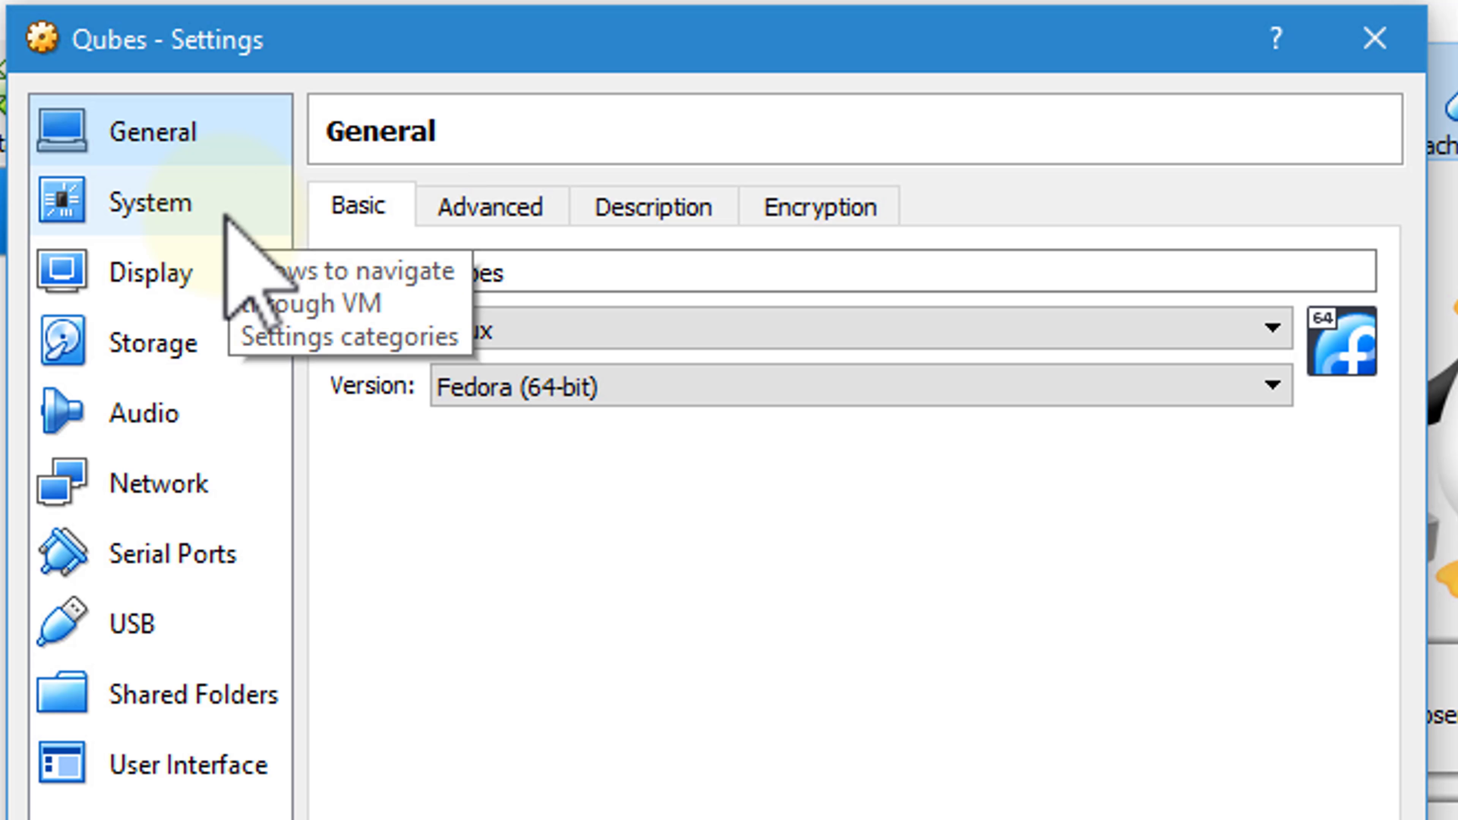
{"action": "left_click", "coordinate": [225, 217]}
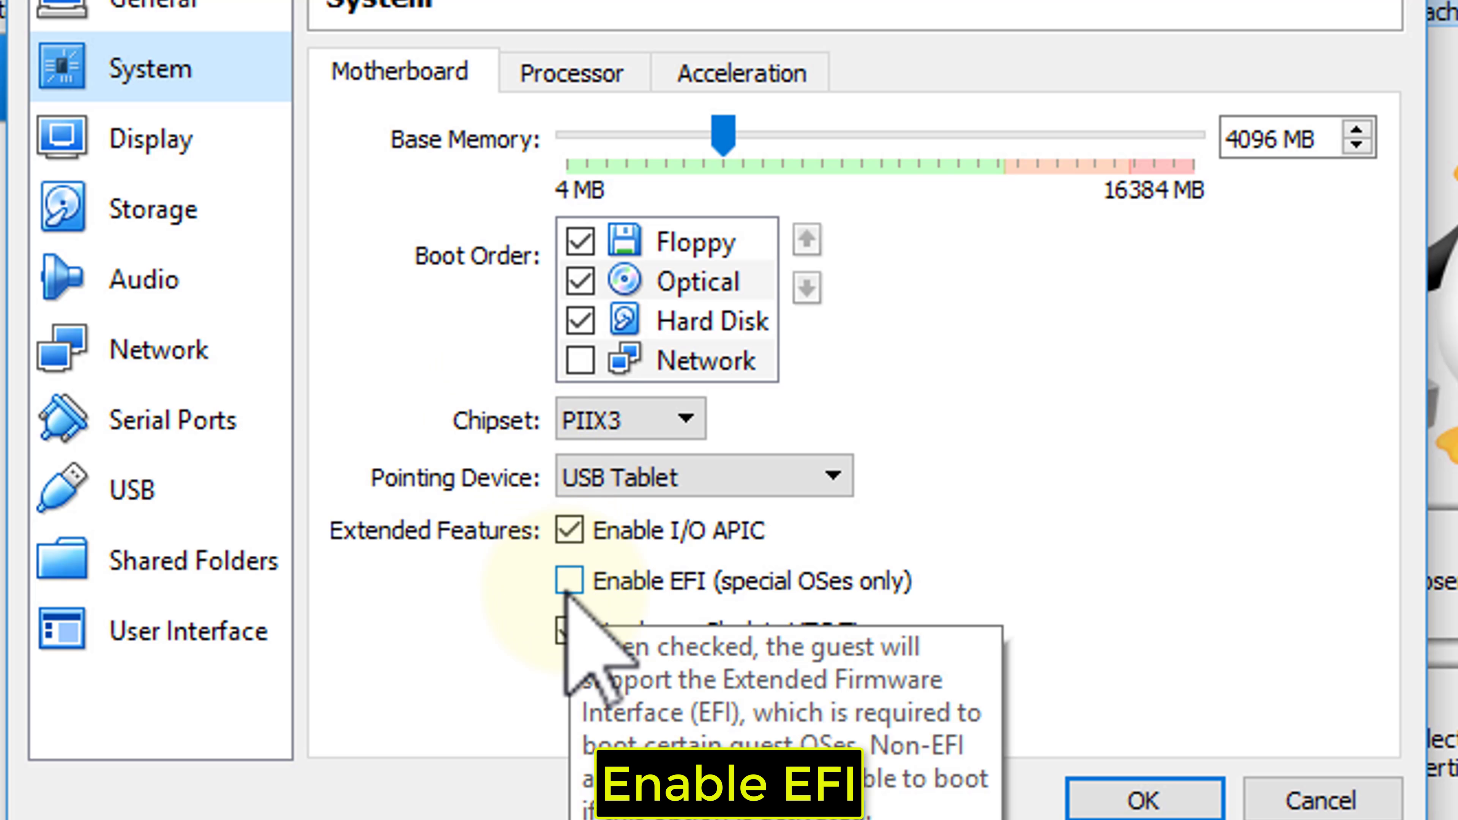
{"action": "left_click", "coordinate": [566, 592]}
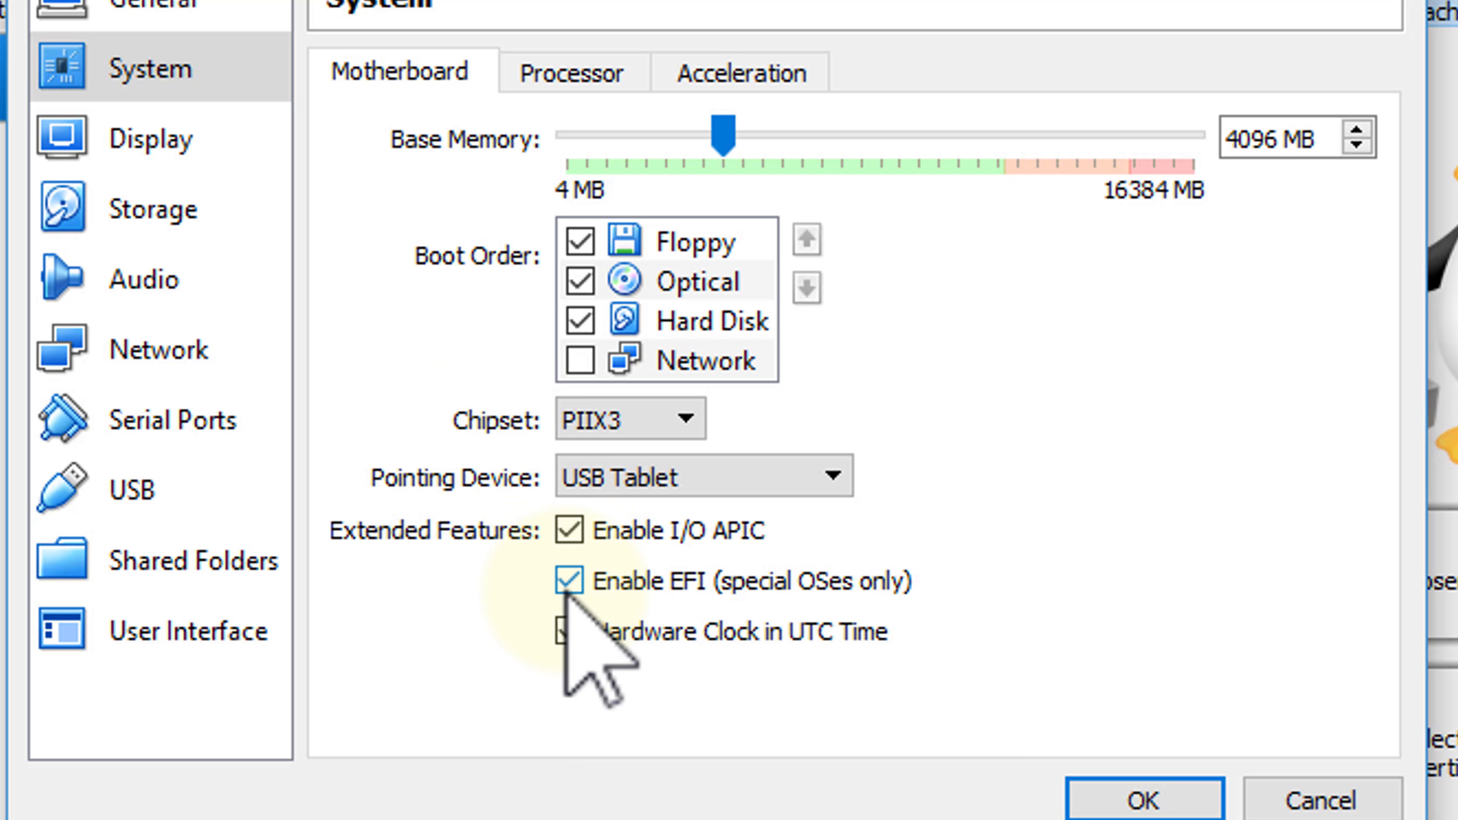
Assign 4 processors to the Qubes machine and enable PAE/NX.
{"action": "left_click", "coordinate": [629, 86]}
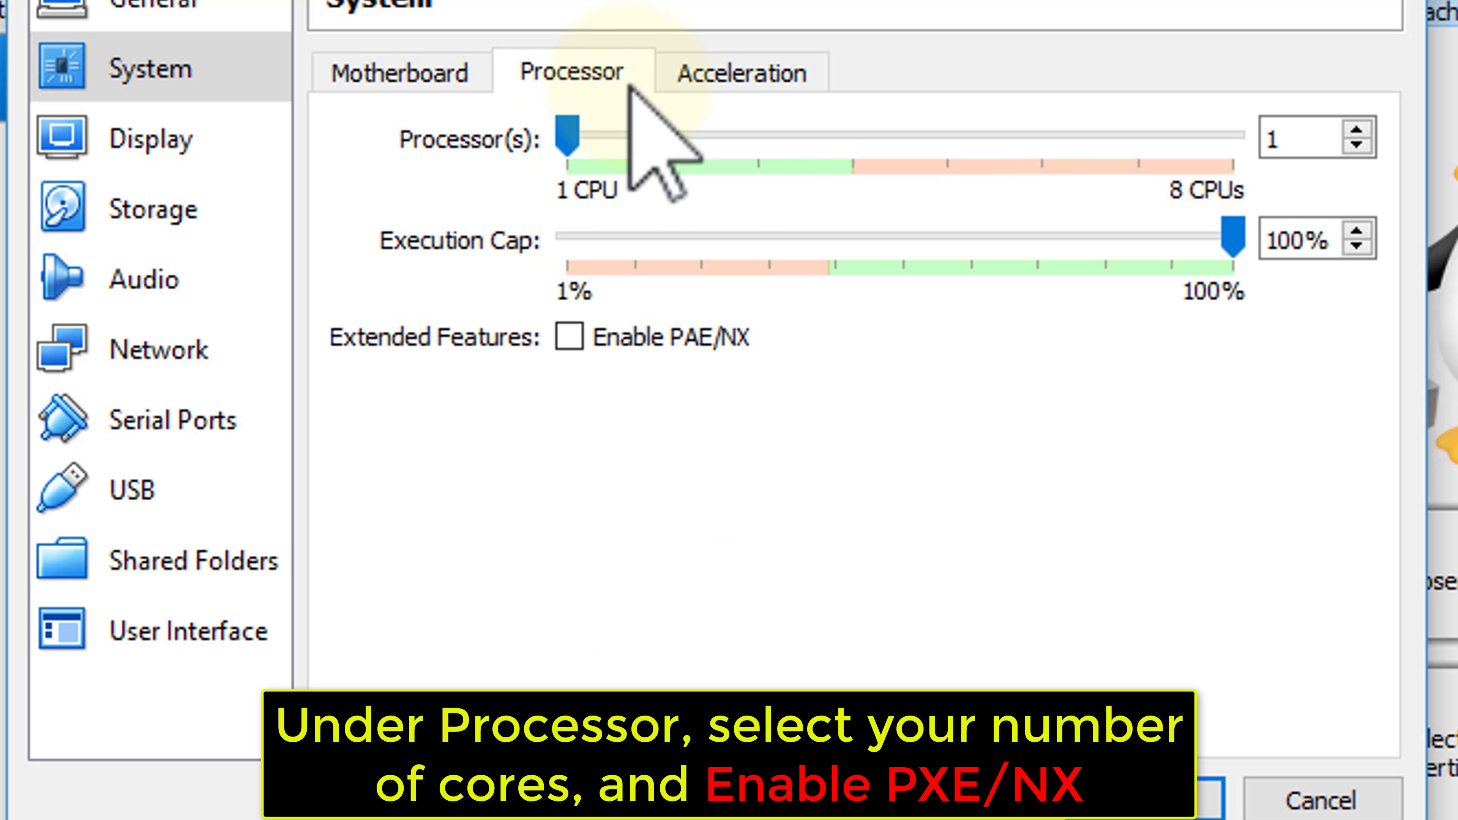
{"action": "left_click", "coordinate": [569, 135]}
{"action": "left_click_drag", "start_coordinate": [570, 136], "coordinate": [827, 140]}
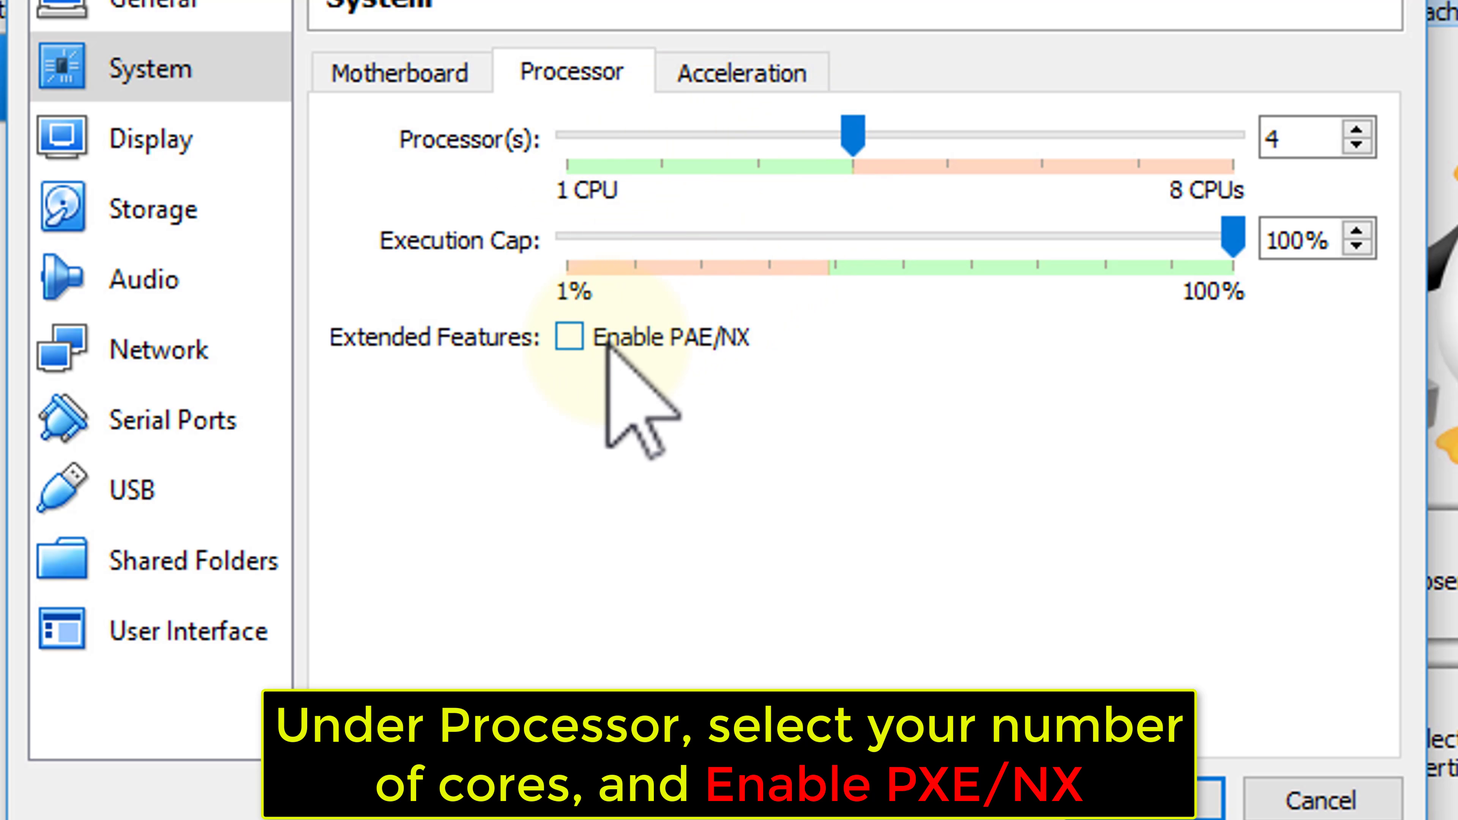
{"action": "left_click", "coordinate": [570, 342]}
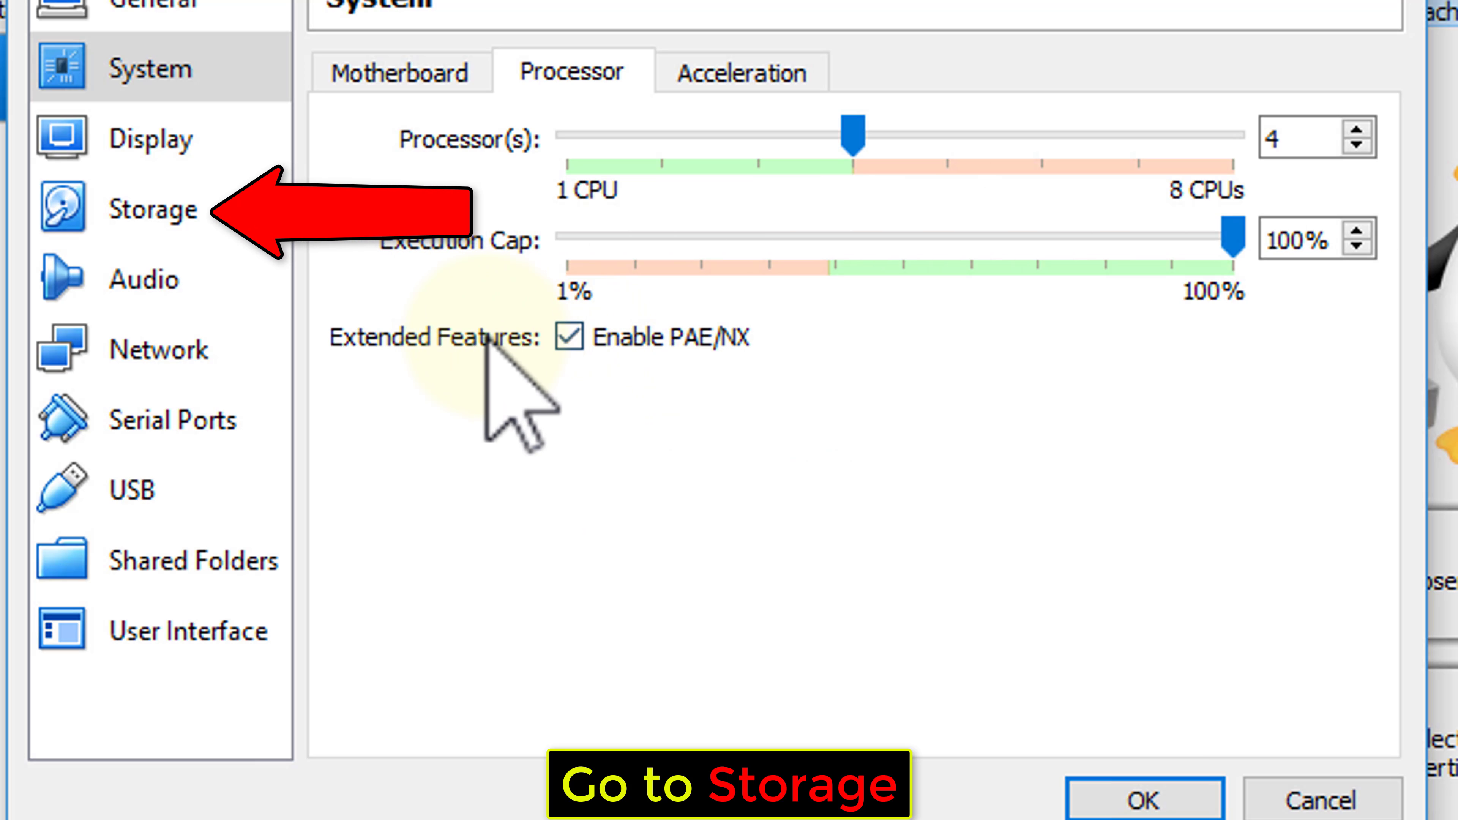
Load Qubes-R3.2-x86_64.iso from the Desktop into the machine's empty optical drive and save the settings.
{"action": "left_click", "coordinate": [235, 213]}
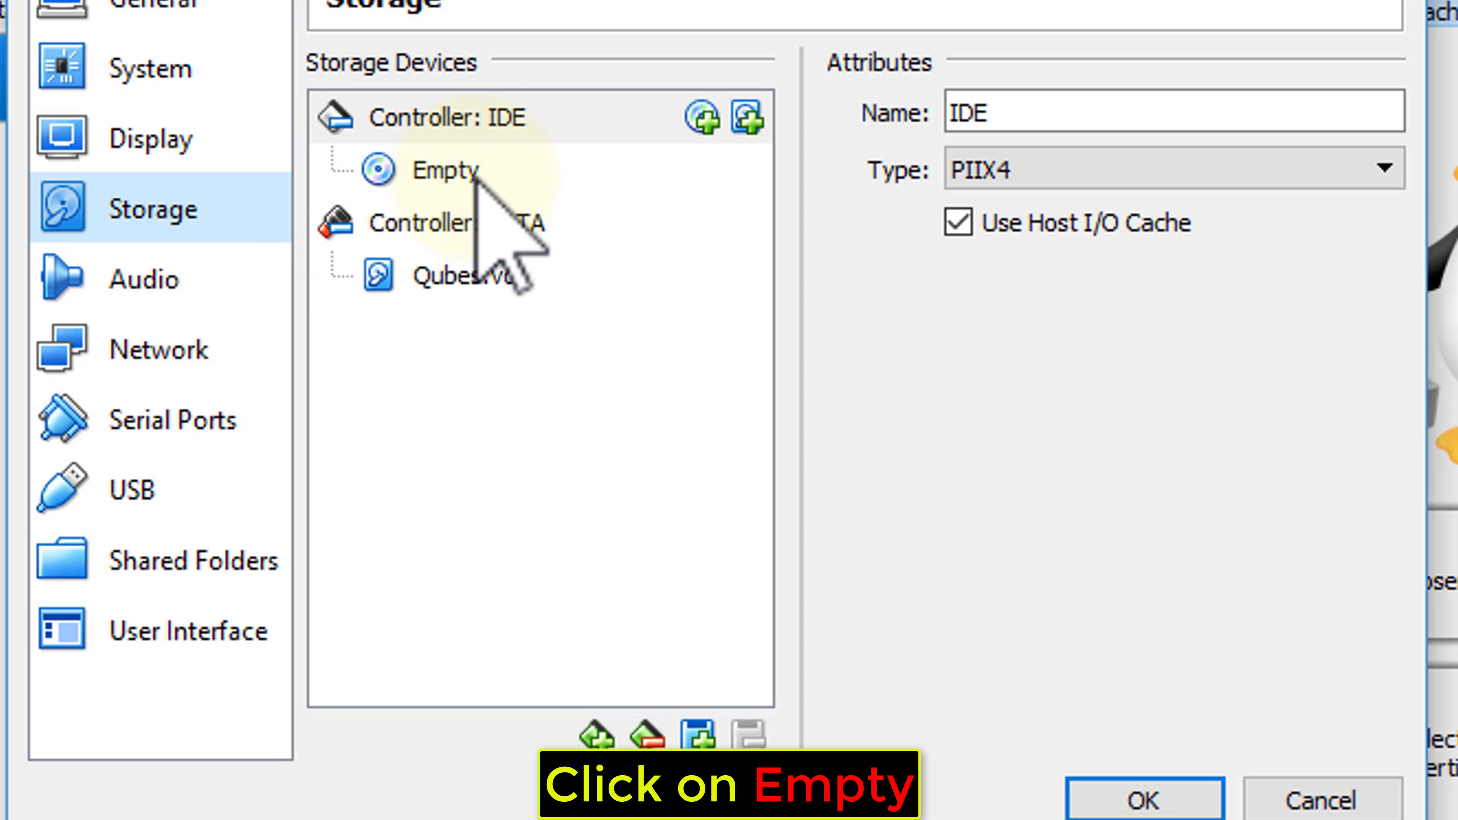
{"action": "left_click", "coordinate": [490, 173]}
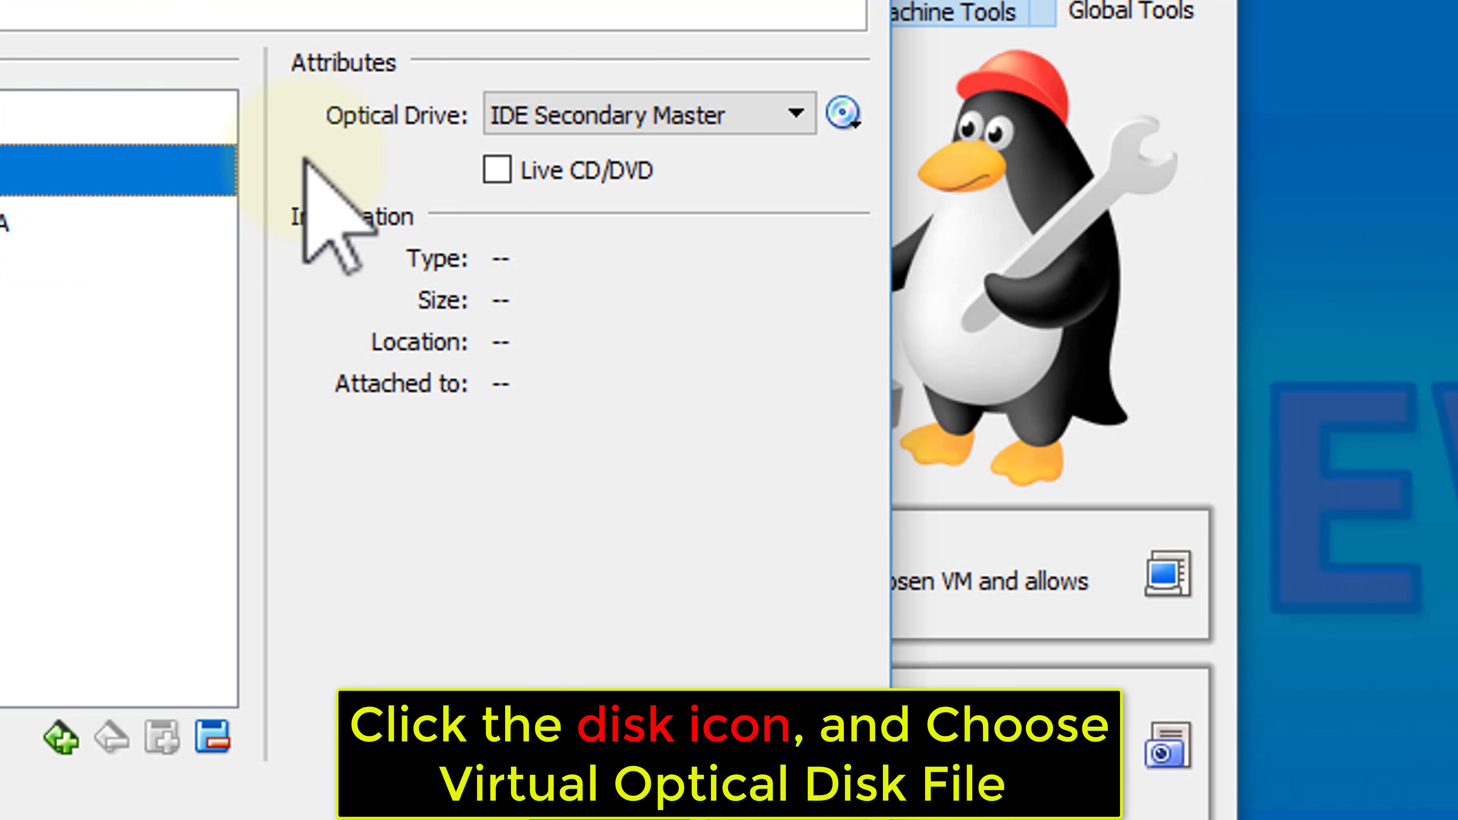
{"action": "left_click", "coordinate": [855, 125]}
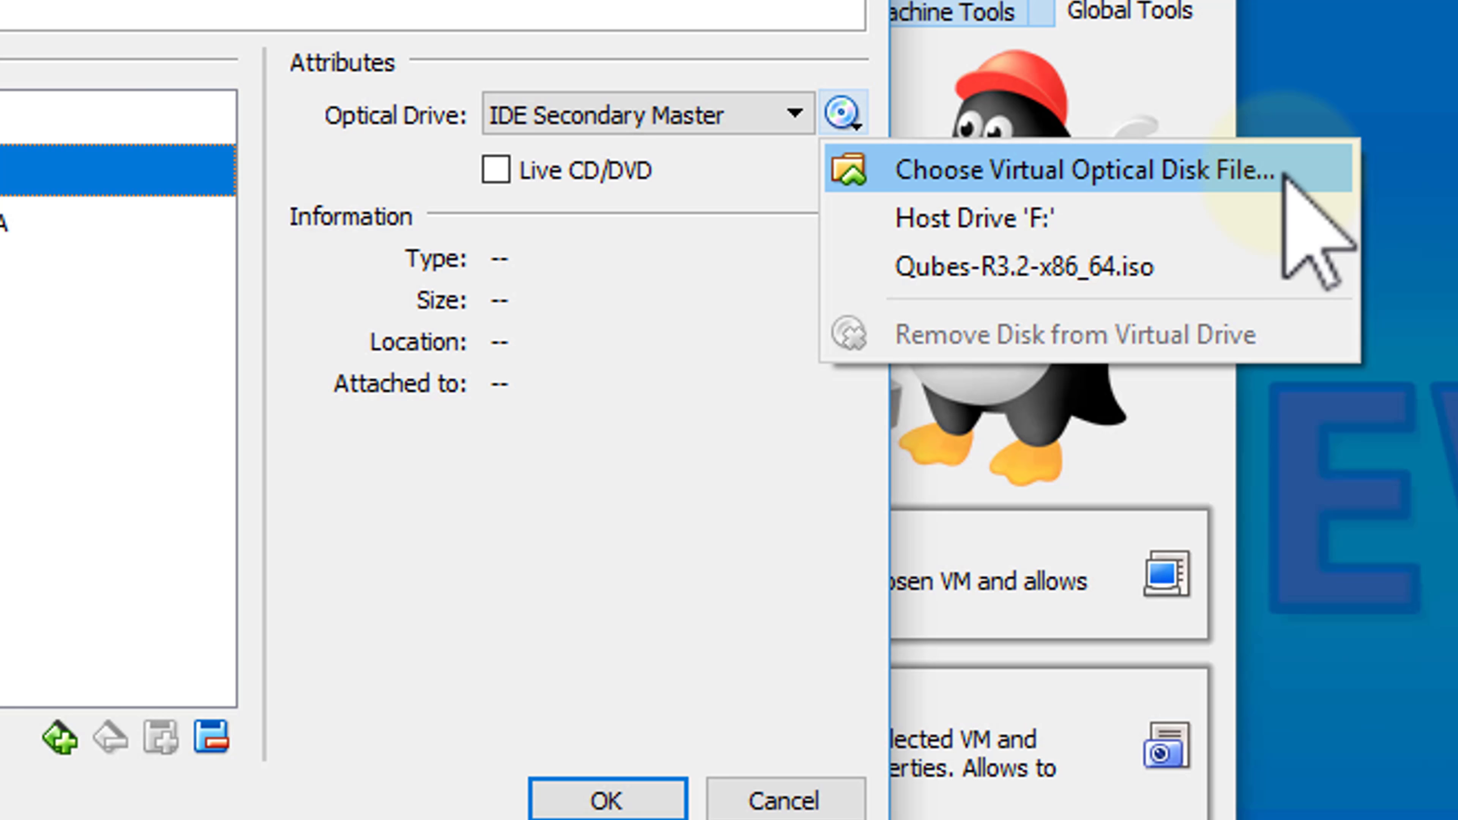
{"action": "left_click", "coordinate": [1284, 175]}
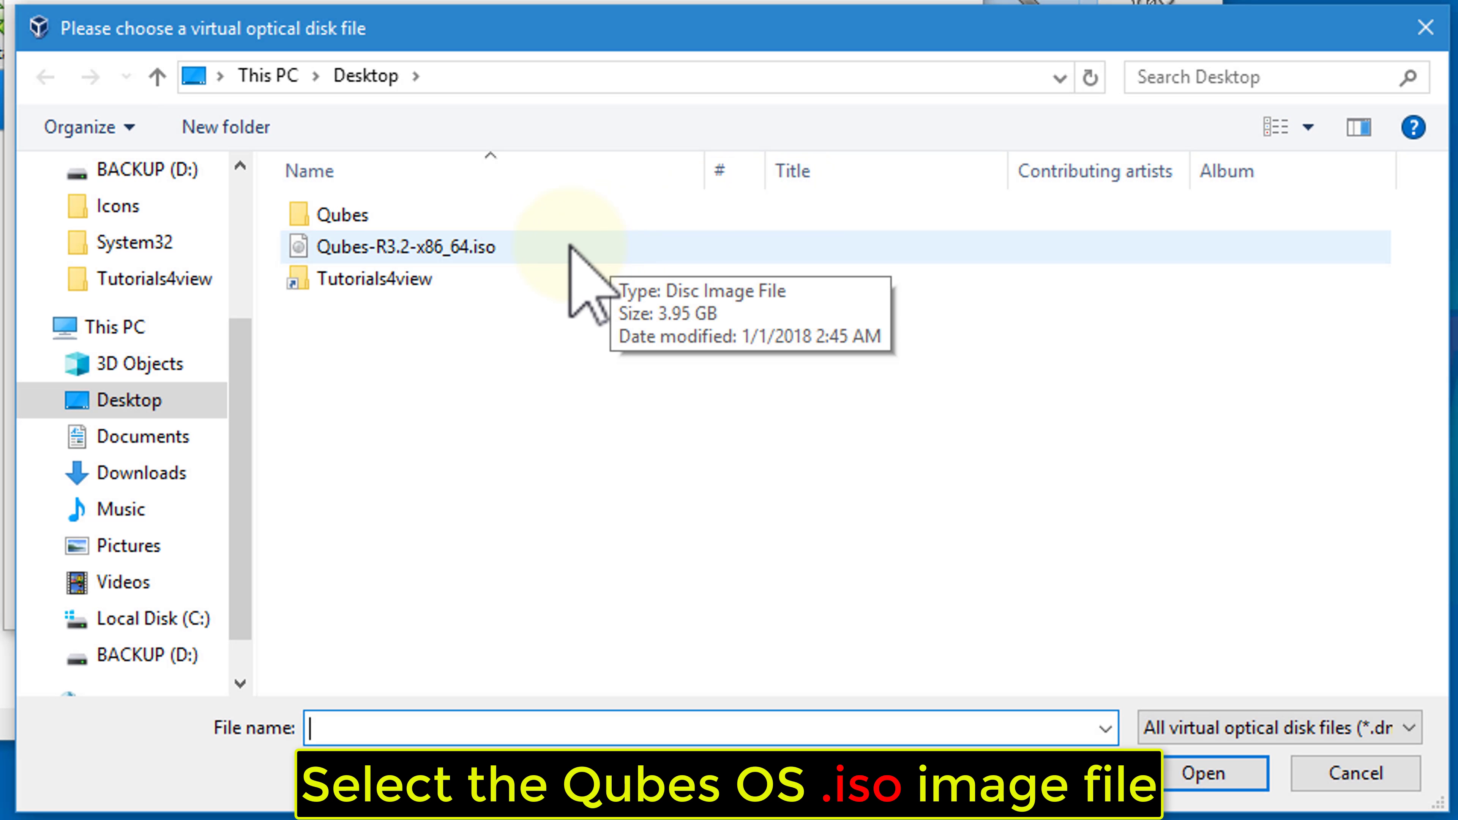
{"action": "left_click", "coordinate": [537, 254]}
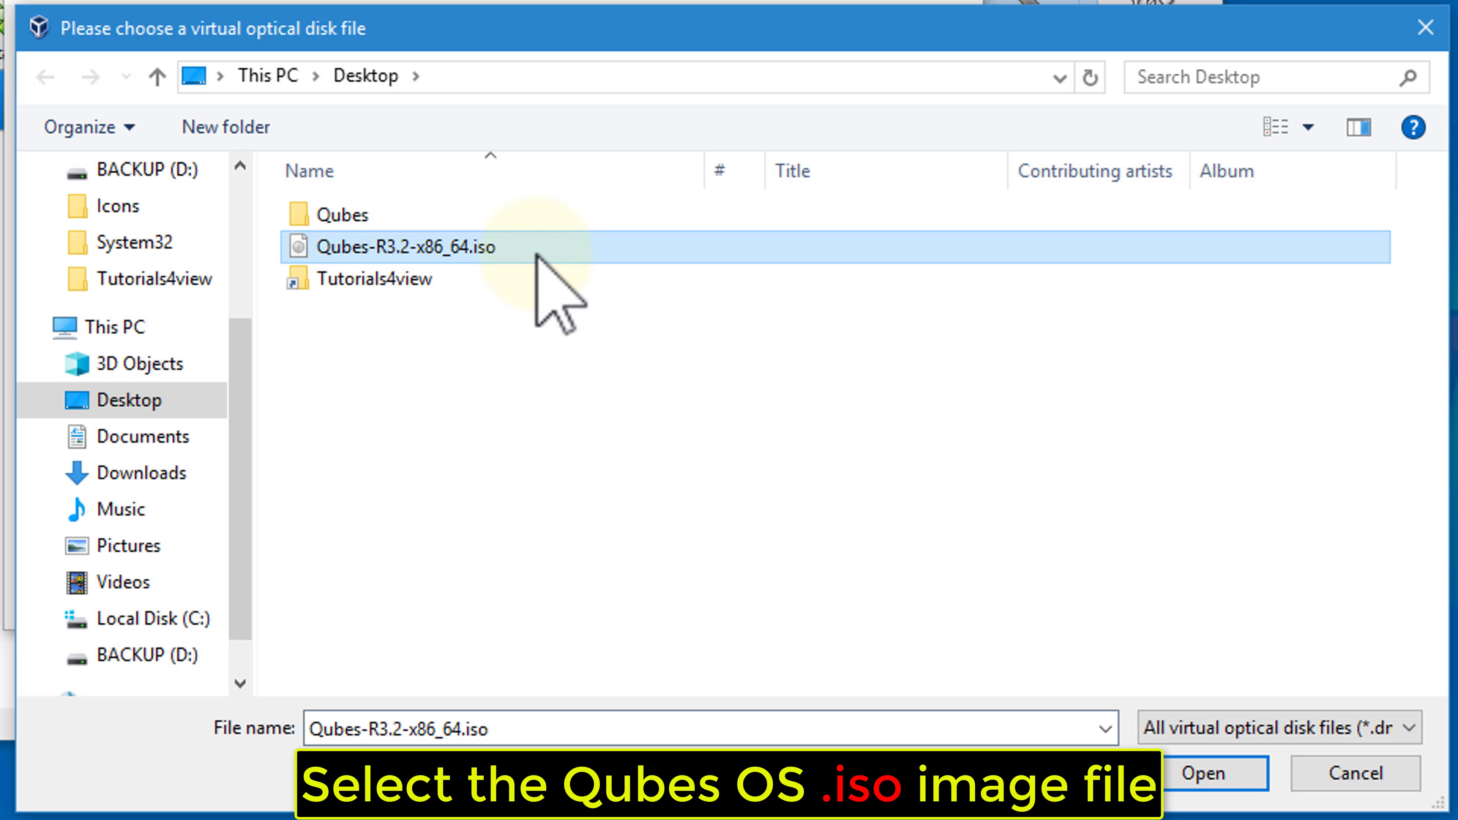
{"action": "left_click", "coordinate": [1248, 779]}
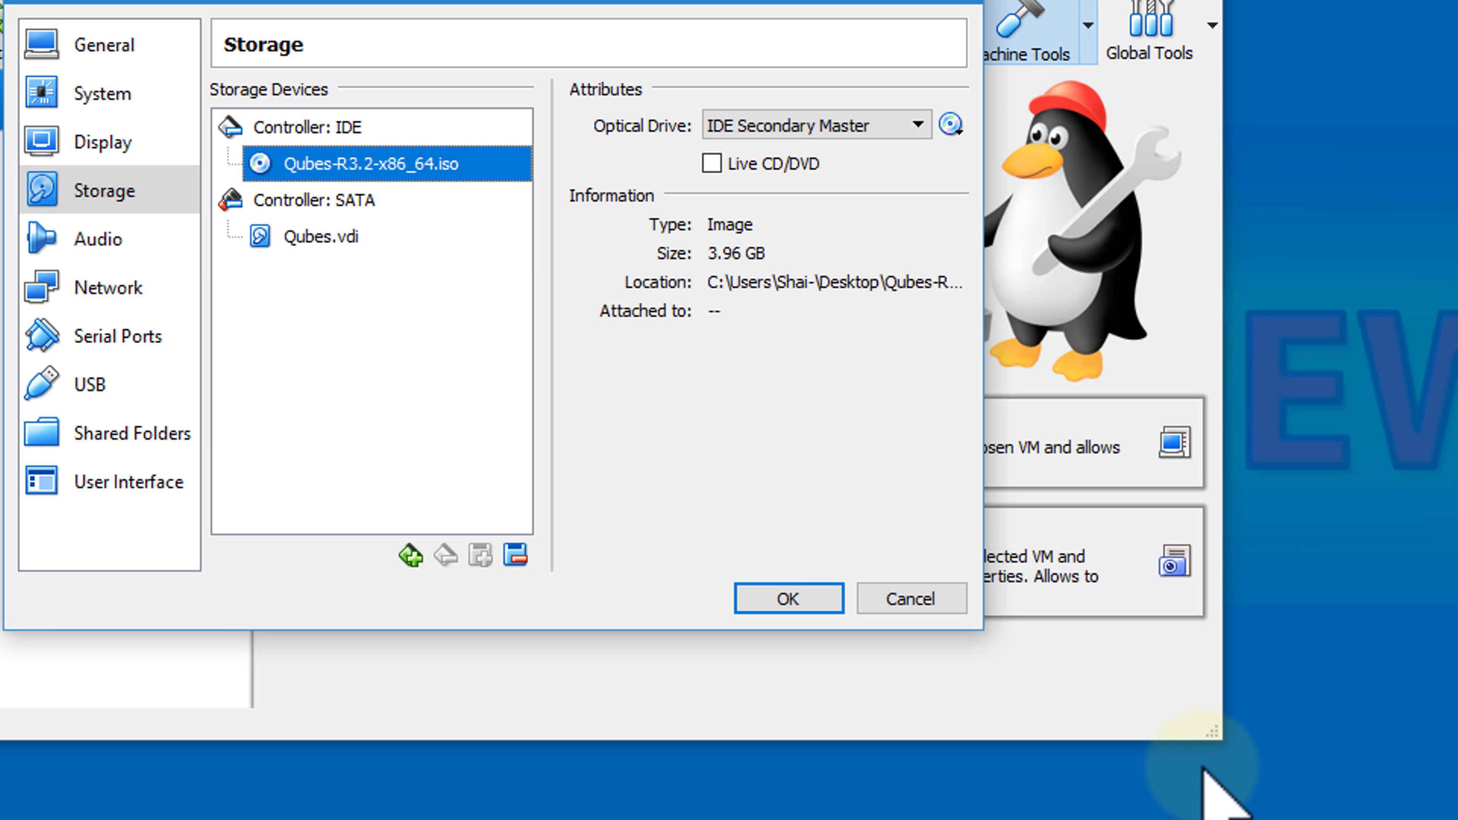
{"action": "left_click", "coordinate": [823, 602]}
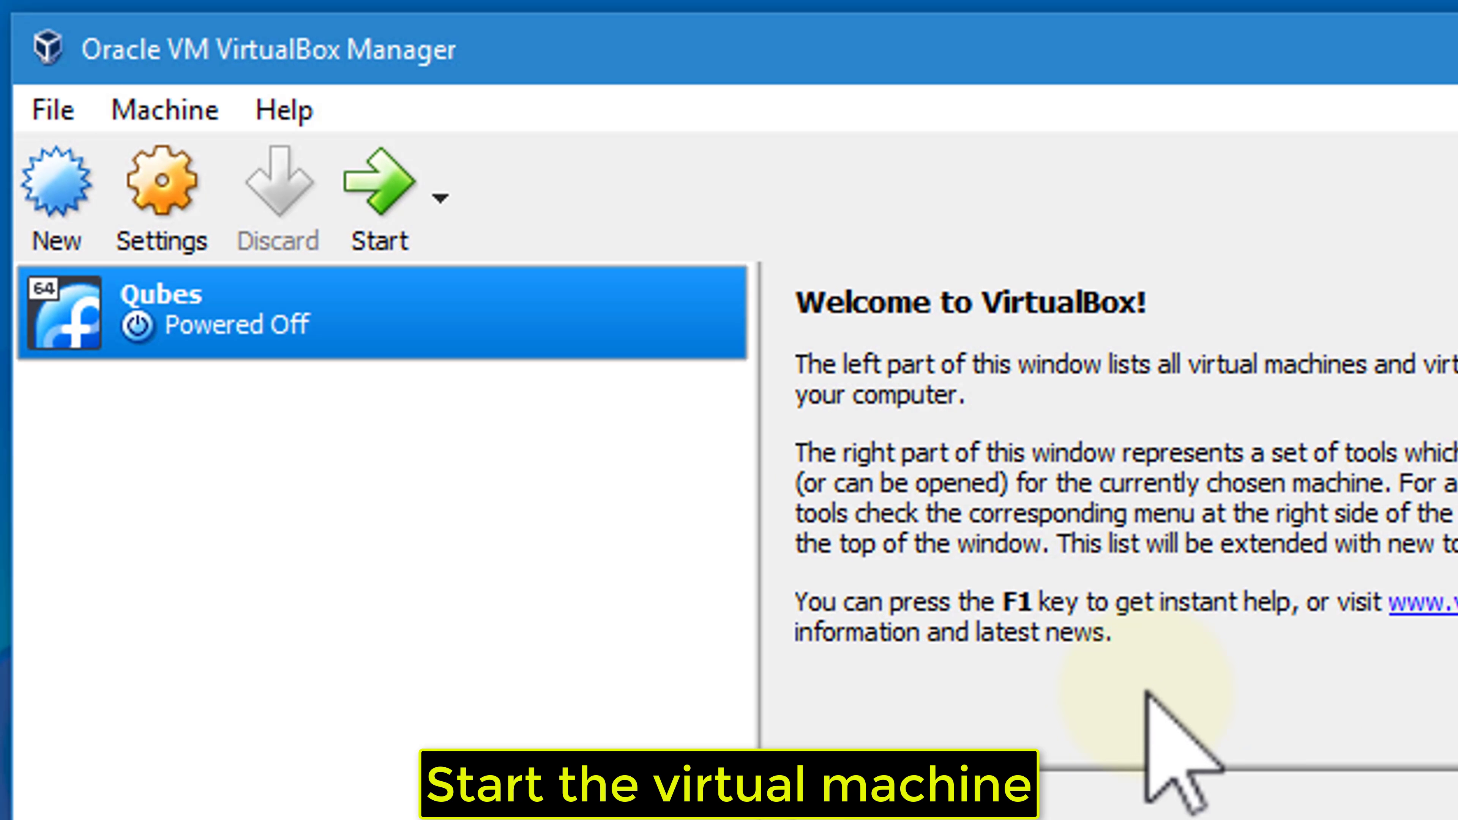
Start the Qubes virtual machine and dismiss the auto capture keyboard notice in its window.
{"action": "left_click", "coordinate": [415, 256]}
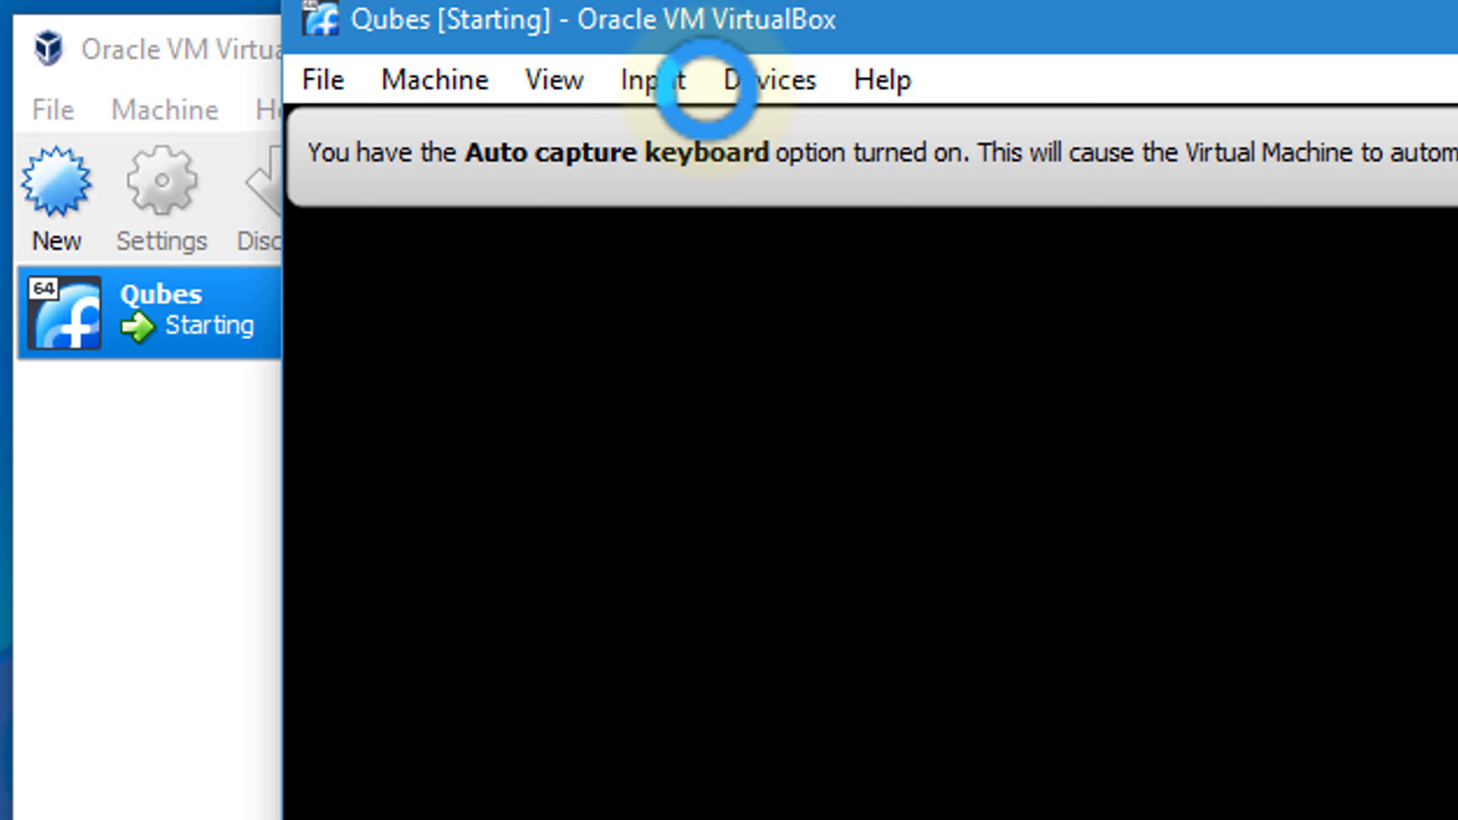
{"action": "left_click_drag", "start_coordinate": [941, 82], "coordinate": [828, 0]}
{"action": "left_click", "coordinate": [1195, 0]}
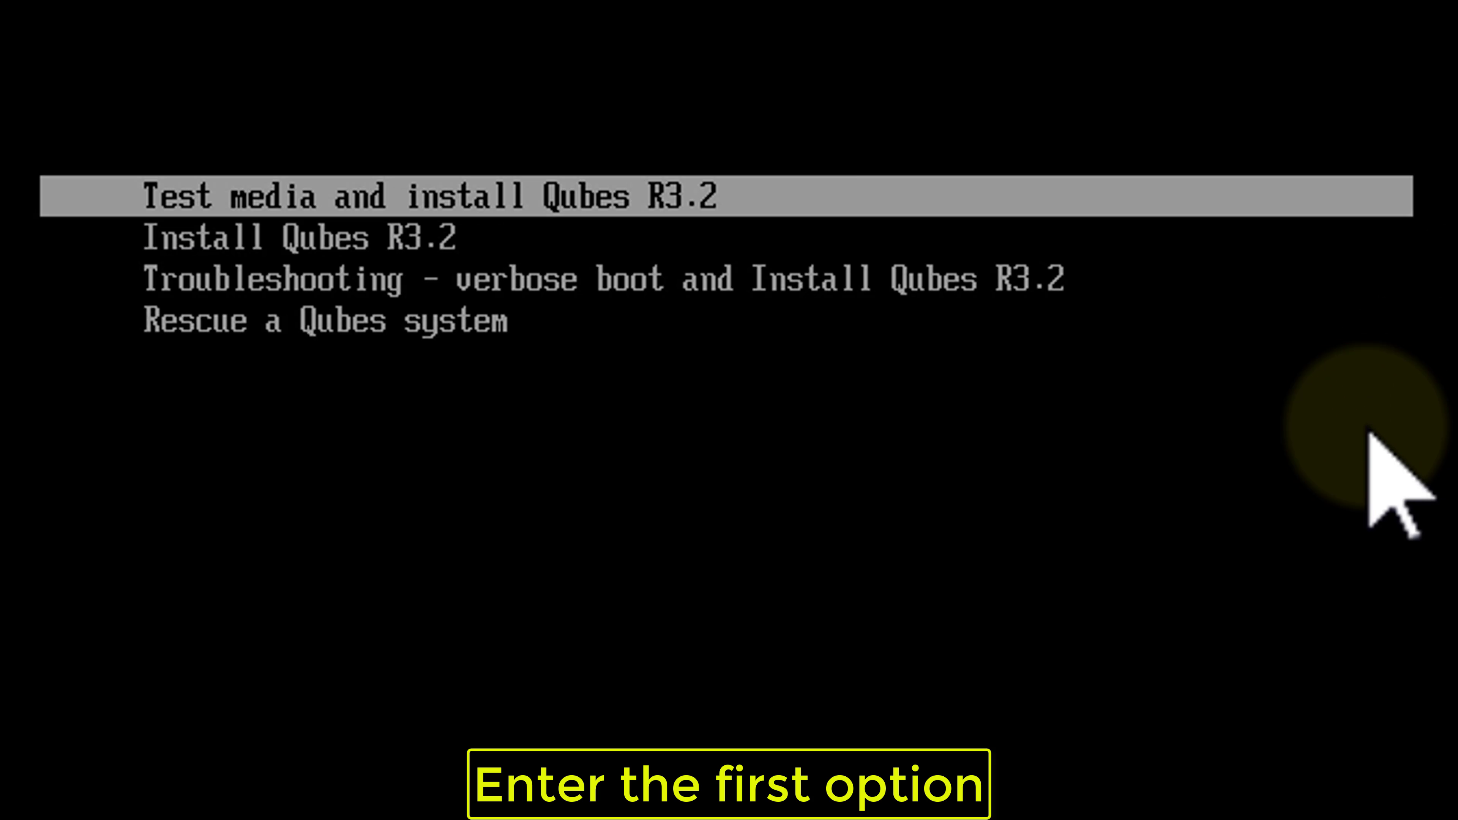
Boot the option "Test media and install Qubes R3.2" and dismiss the mouse pointer integration notice.
{"action": "key", "text": "Return"}
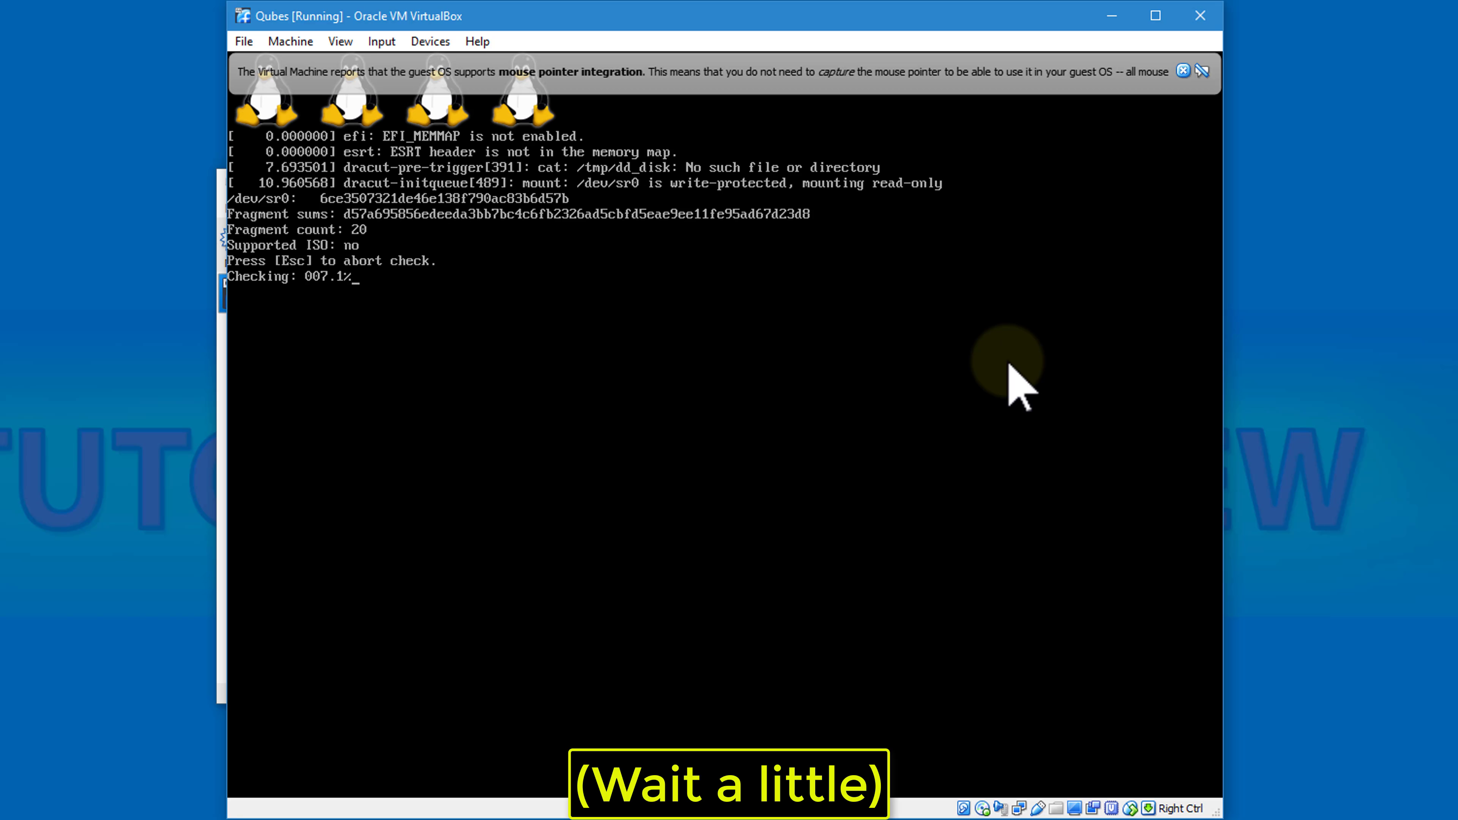
{"action": "left_click", "coordinate": [1183, 70]}
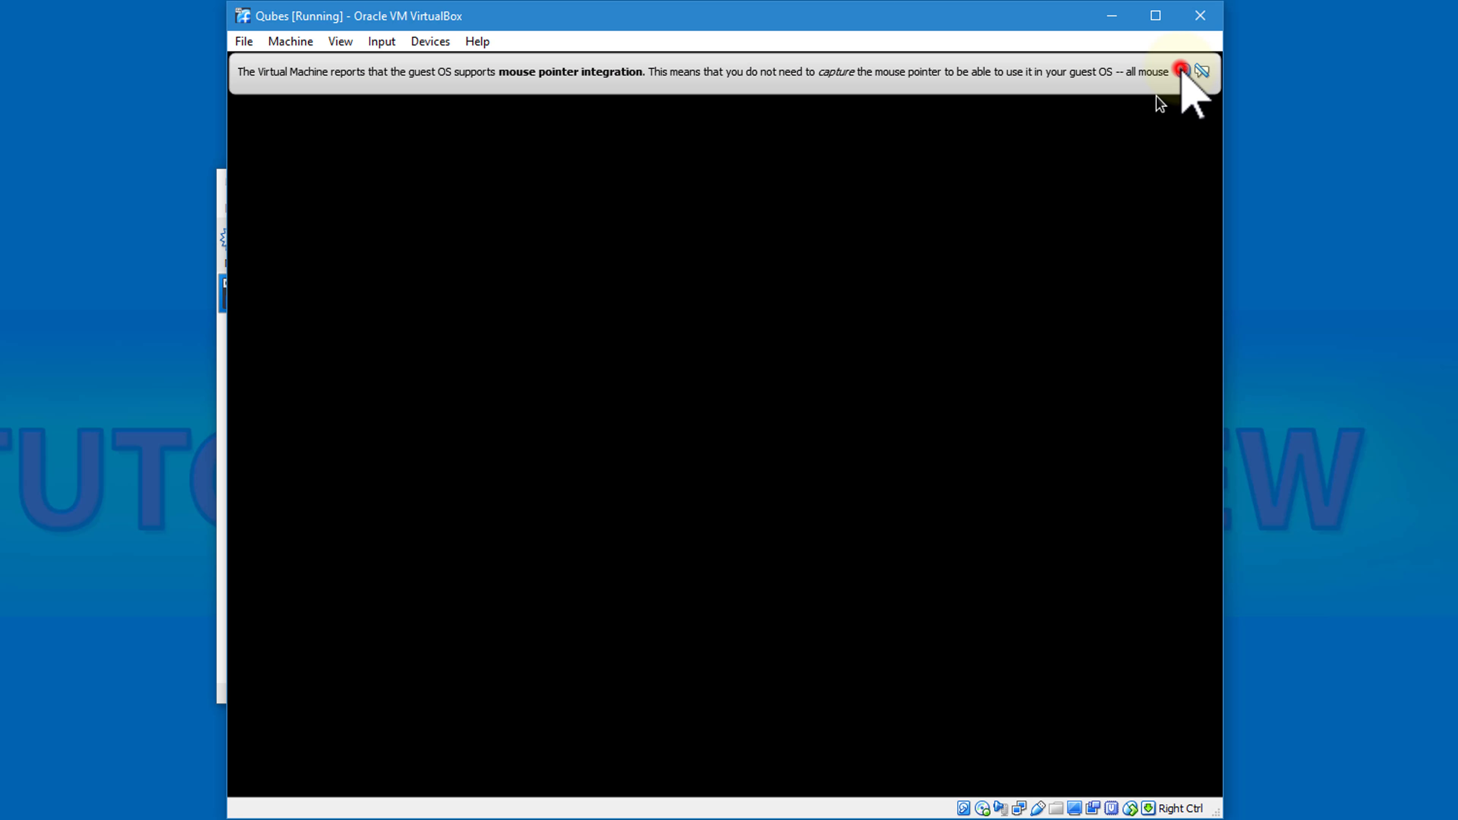
{"action": "left_click", "coordinate": [1183, 71]}
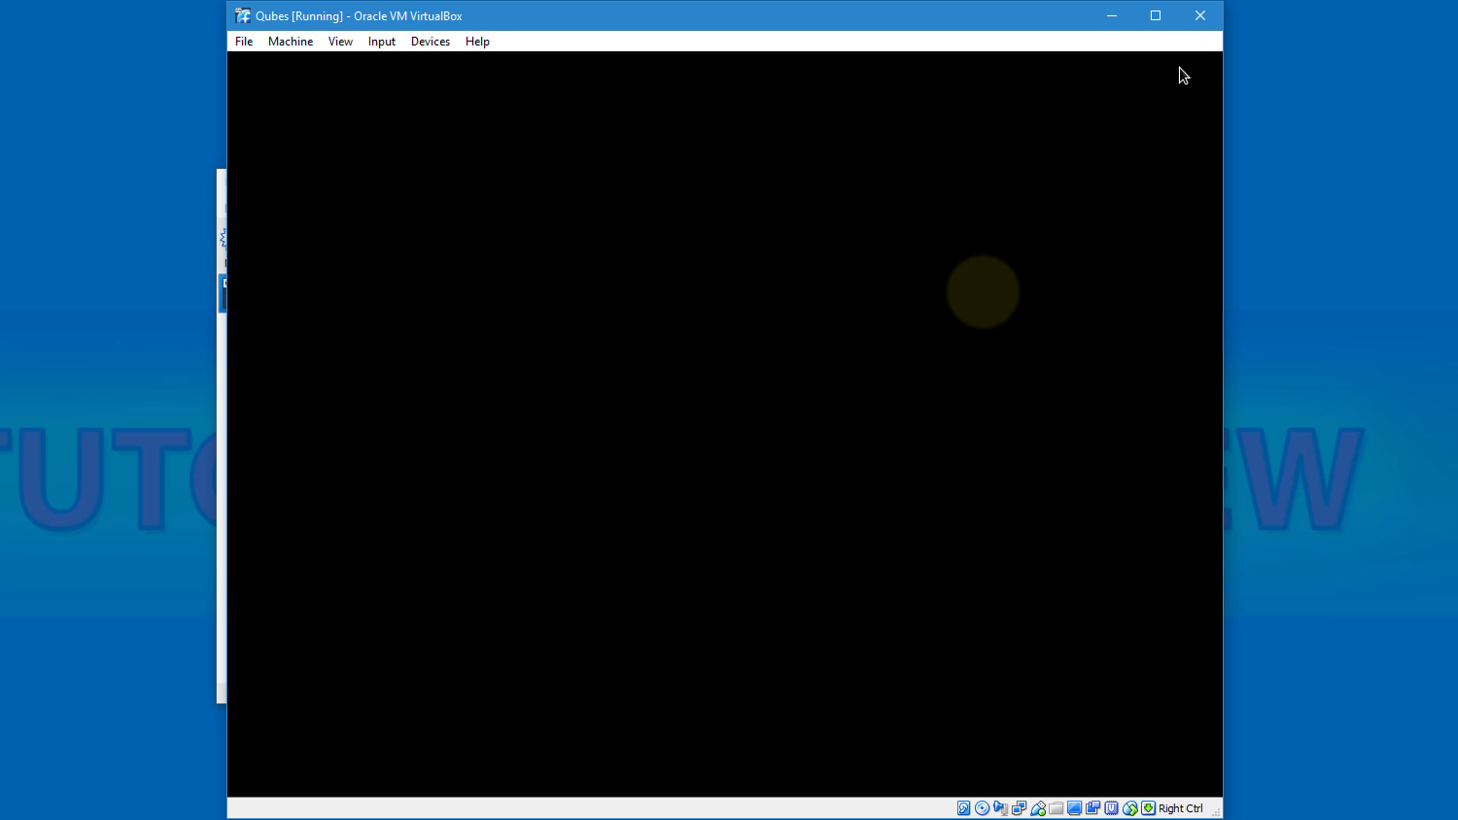